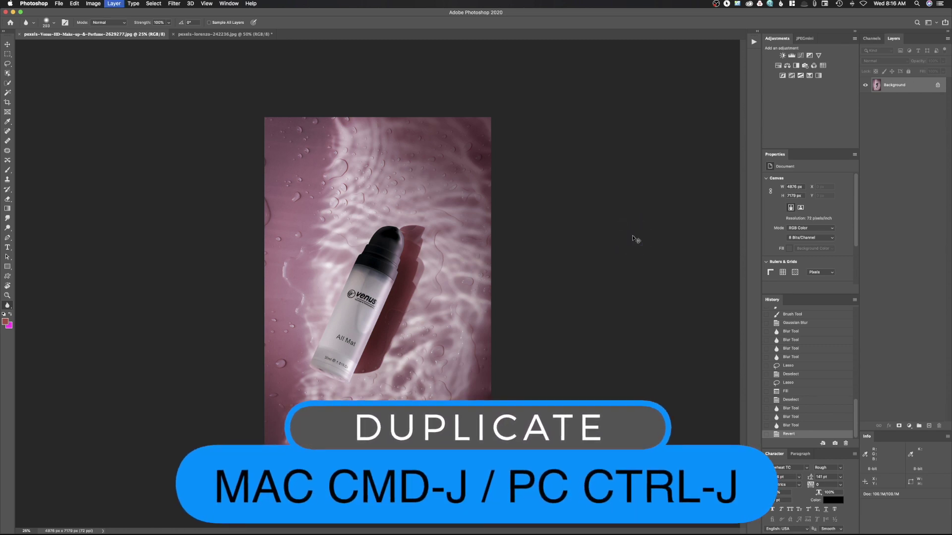
- Duplicate the perfume photo, then name the top layer 'bottle' and the bottom layer 'shadow'
key(super+j)
alt+double_click(885, 98)
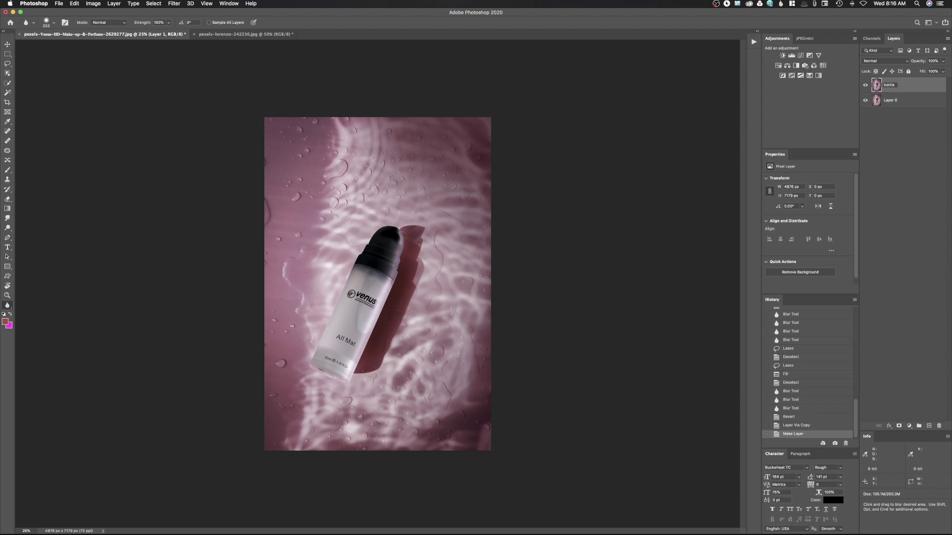
double_click(891, 100)
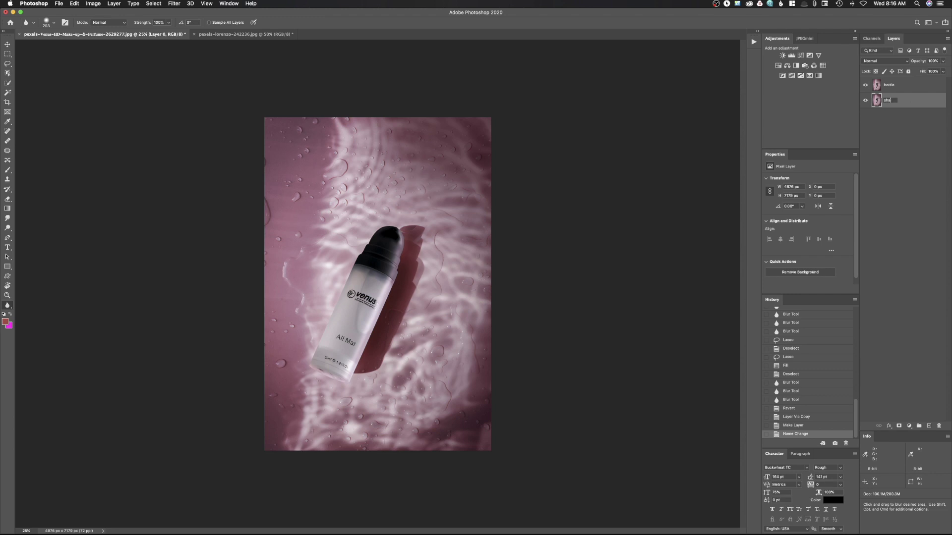
text(shadow)
key(Return)
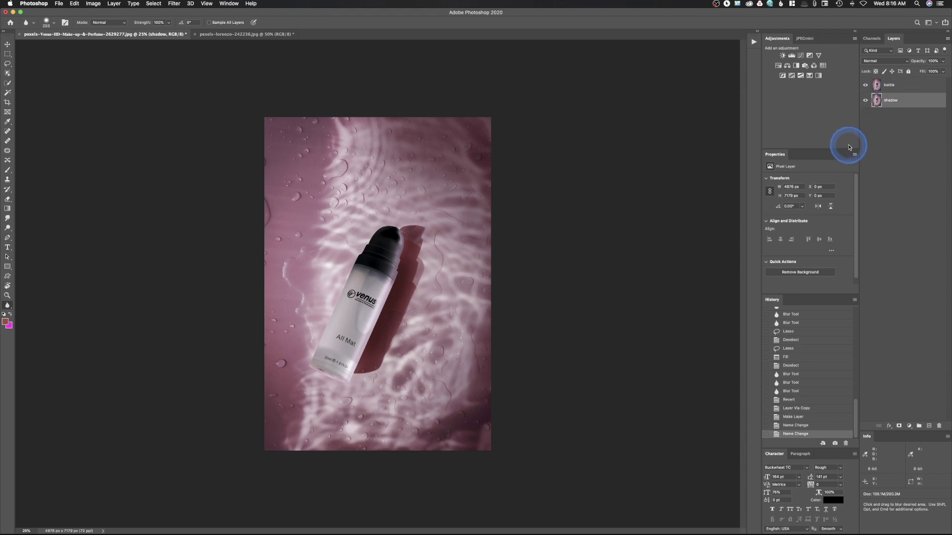
click(884, 87)
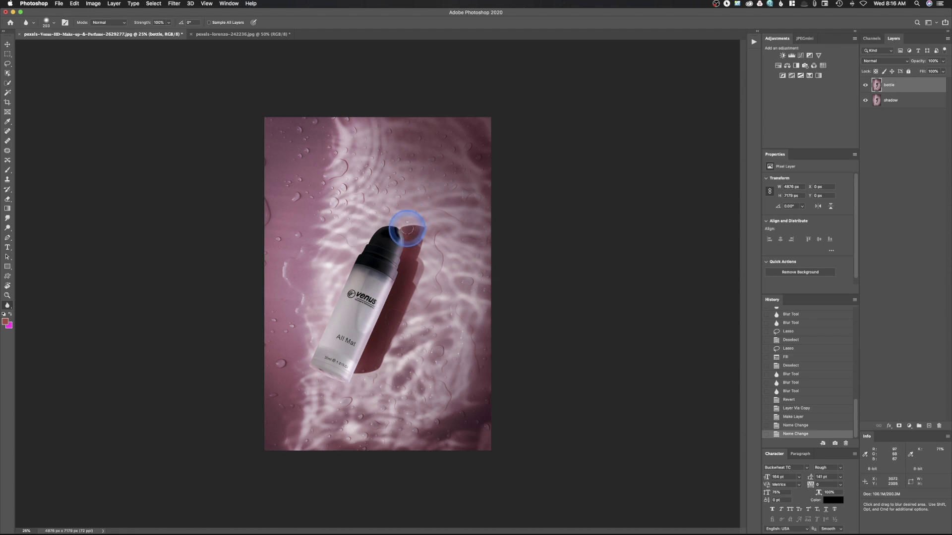
mouse_move(408, 229)
mouse_down()
mouse_move(396, 254)
mouse_move(418, 282)
mouse_move(395, 243)
mouse_up()
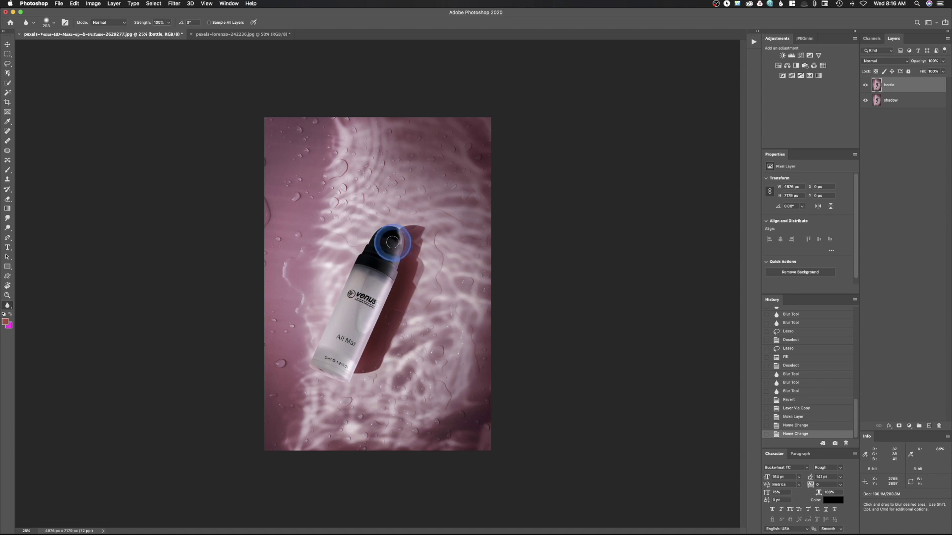
click(8, 83)
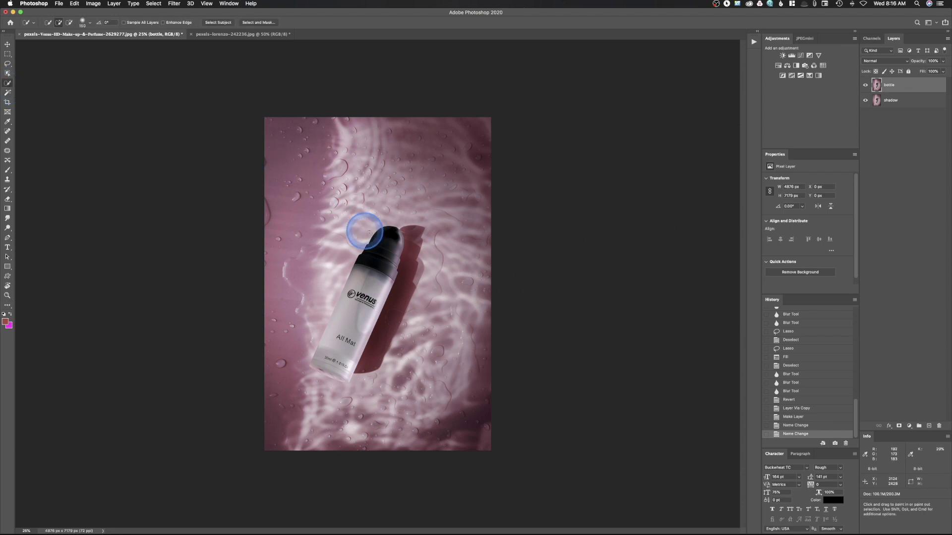
- Quick-select the bottle including its bottom edge, and mask the bottle layer to that selection
drag(371, 281, 327, 366)
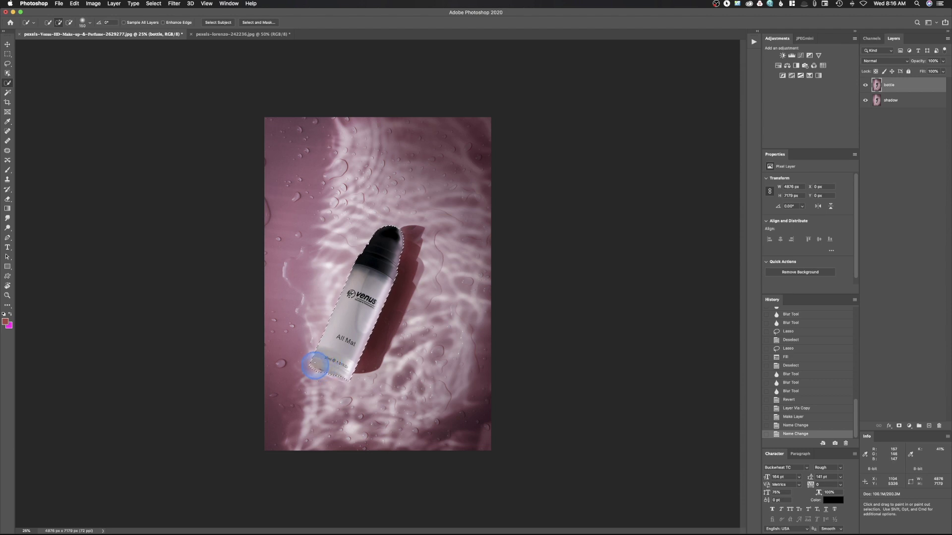
drag(342, 375, 346, 386)
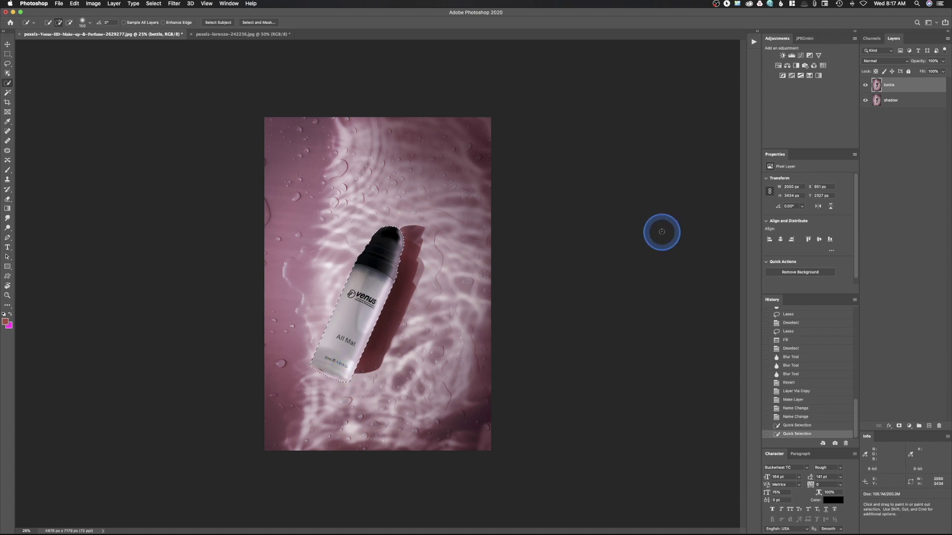
click(898, 425)
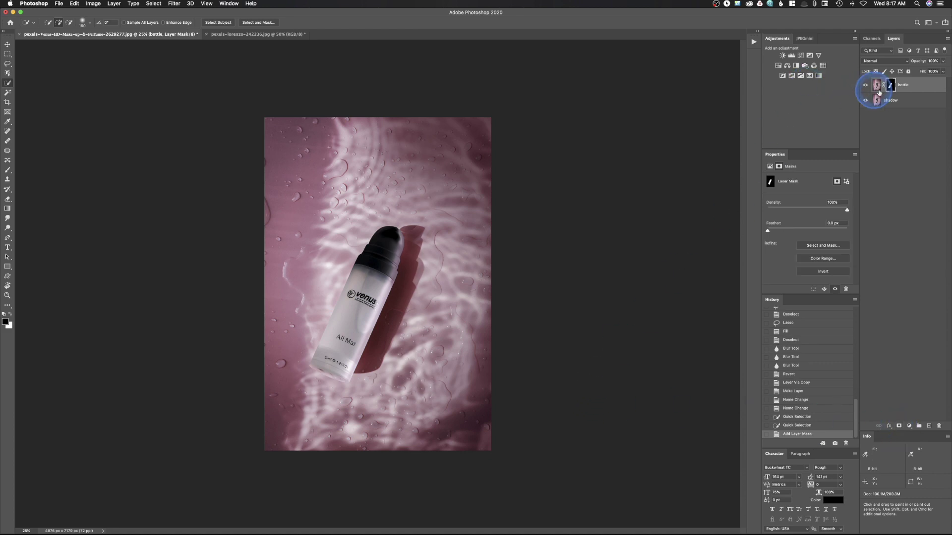
click(867, 100)
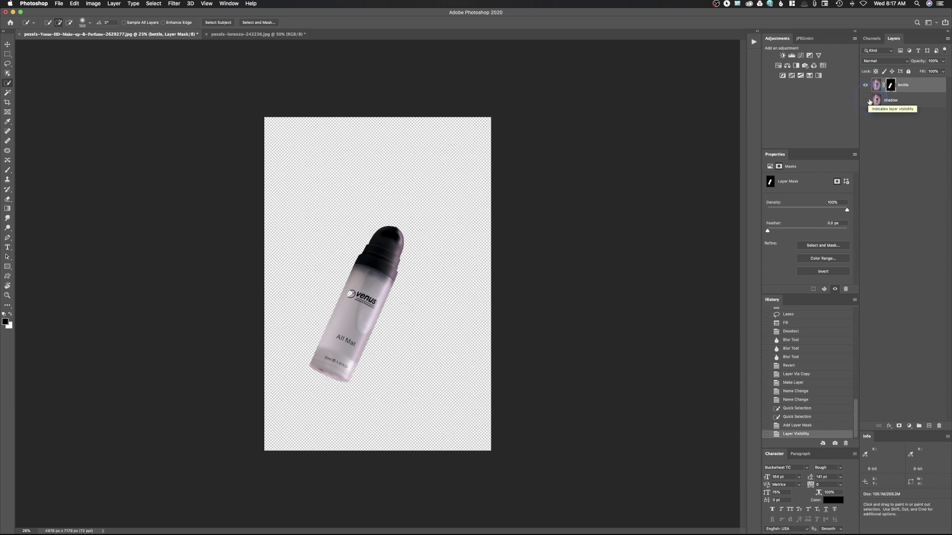
click(868, 102)
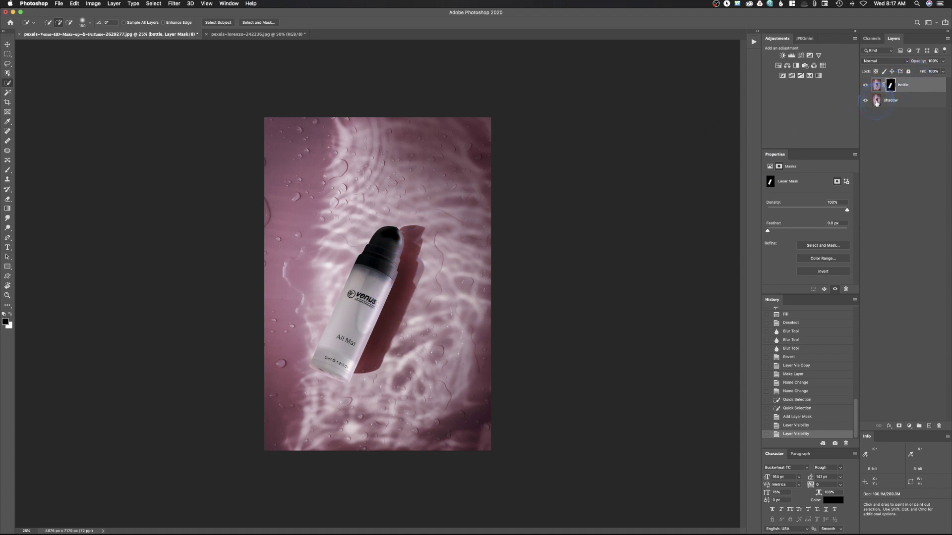
click(877, 102)
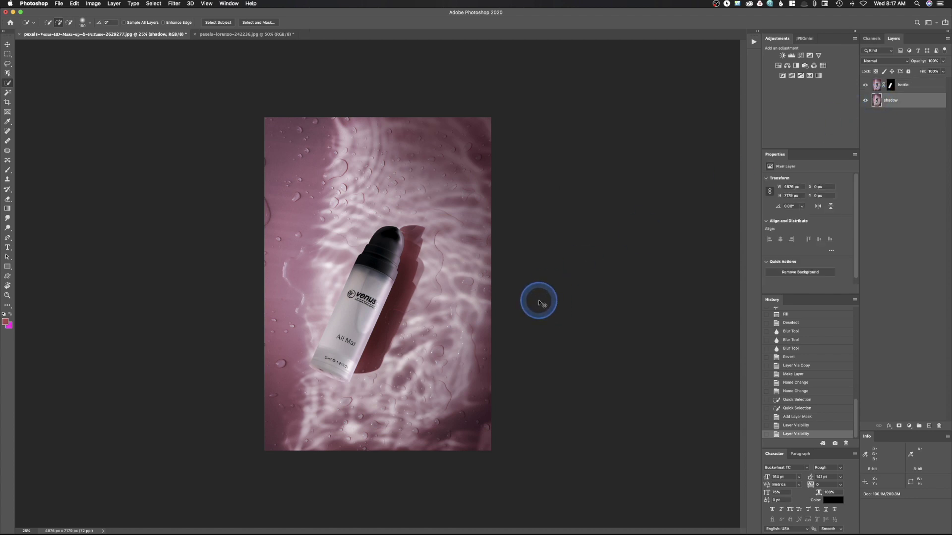
- Select the cast shadow minus stray areas and mask the shadow layer to it, then view the texture document
key(super+equal)
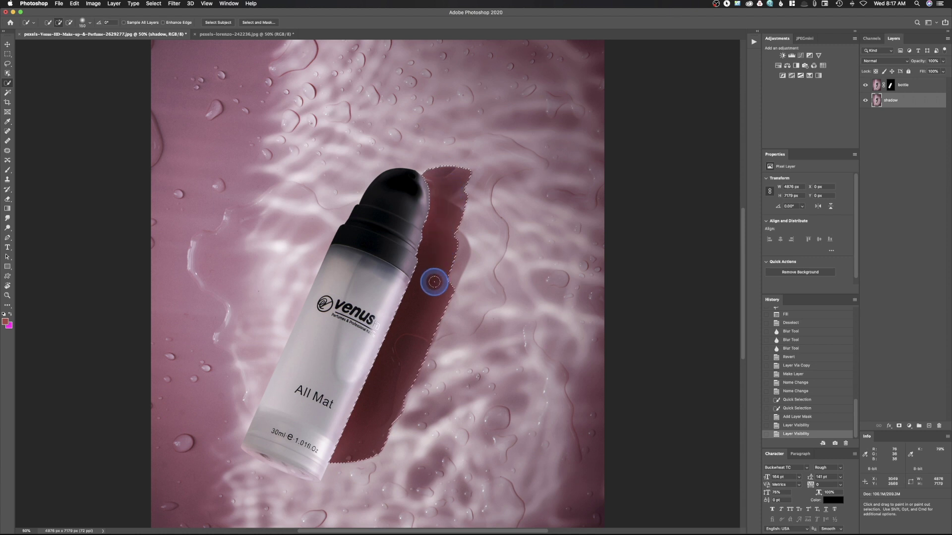
click(455, 263)
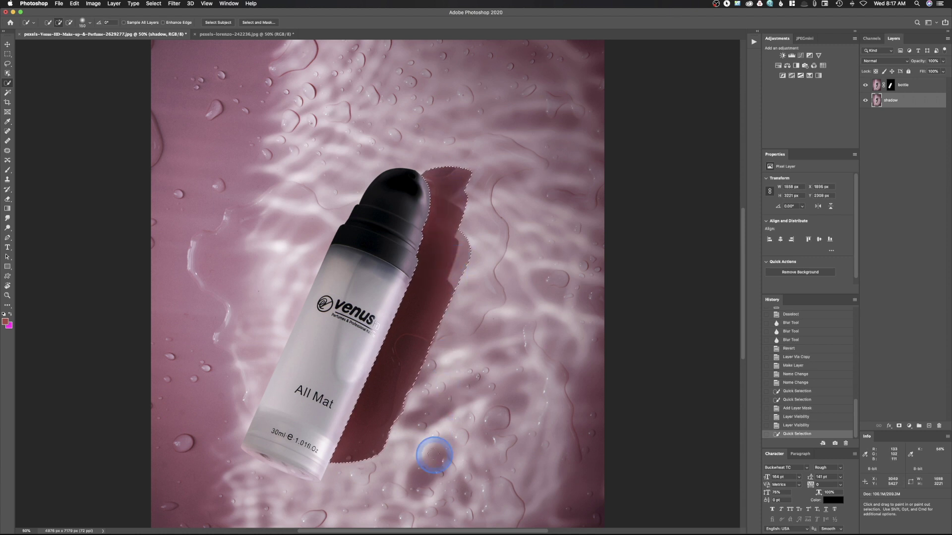
key(alt)
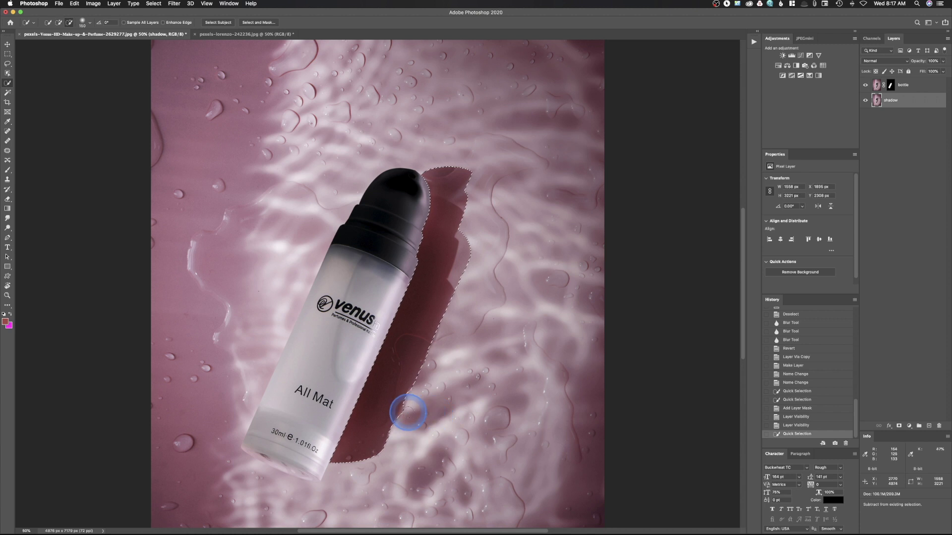
alt+click(406, 411)
alt+click(395, 426)
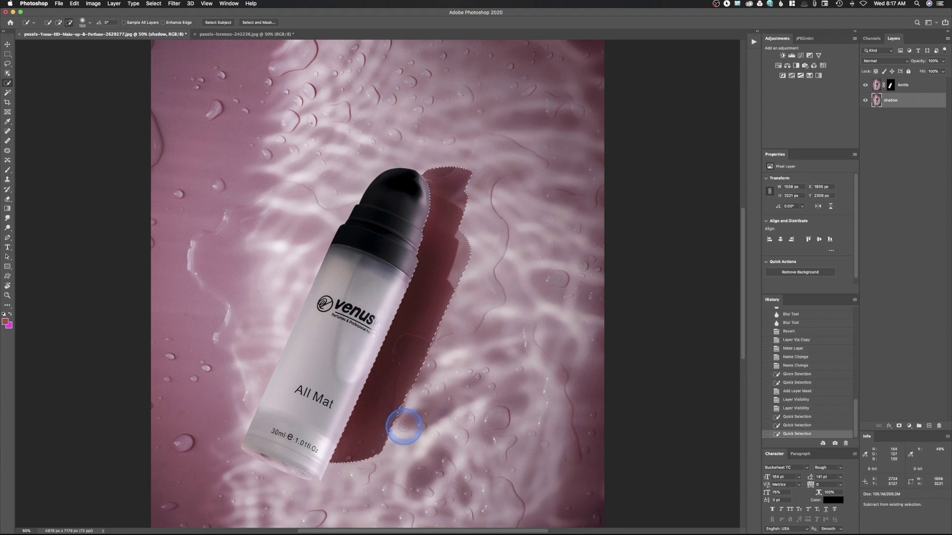
alt+click(457, 421)
alt+click(376, 412)
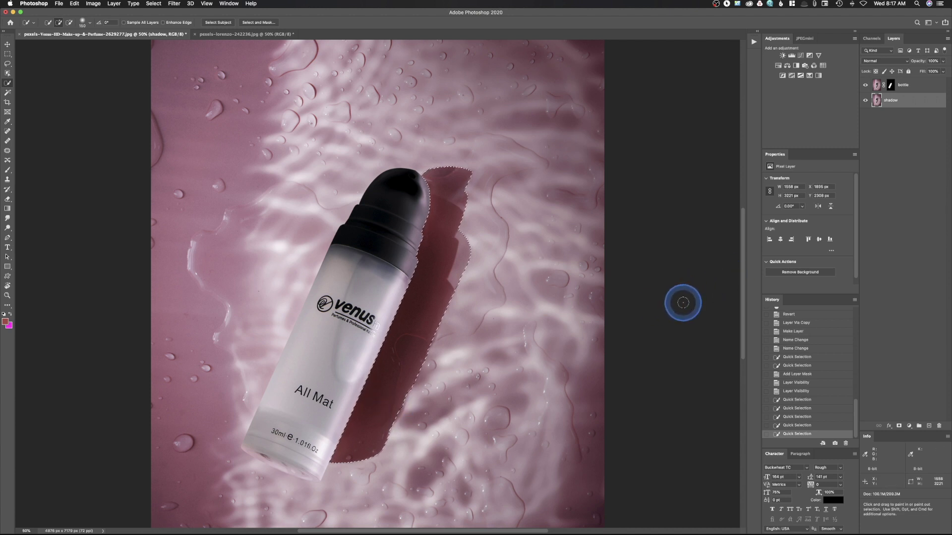
click(899, 426)
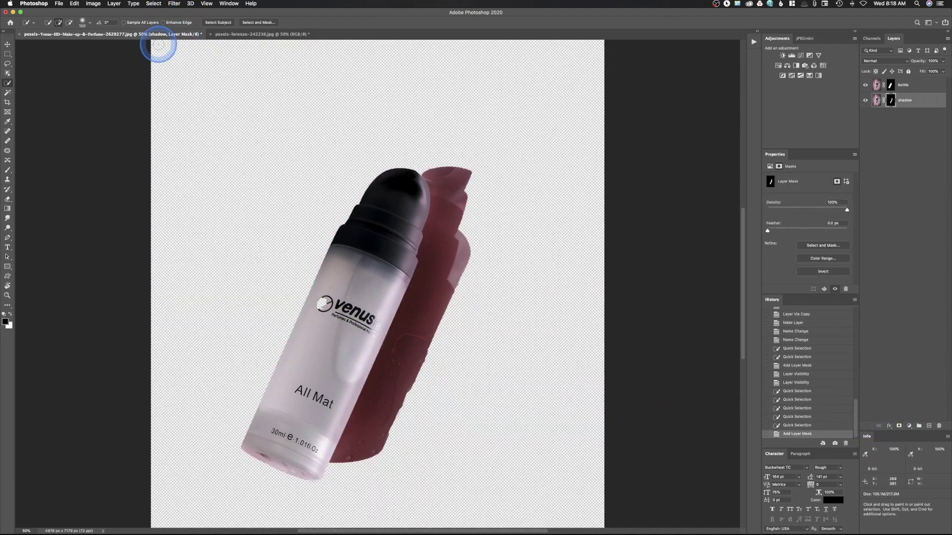
click(253, 34)
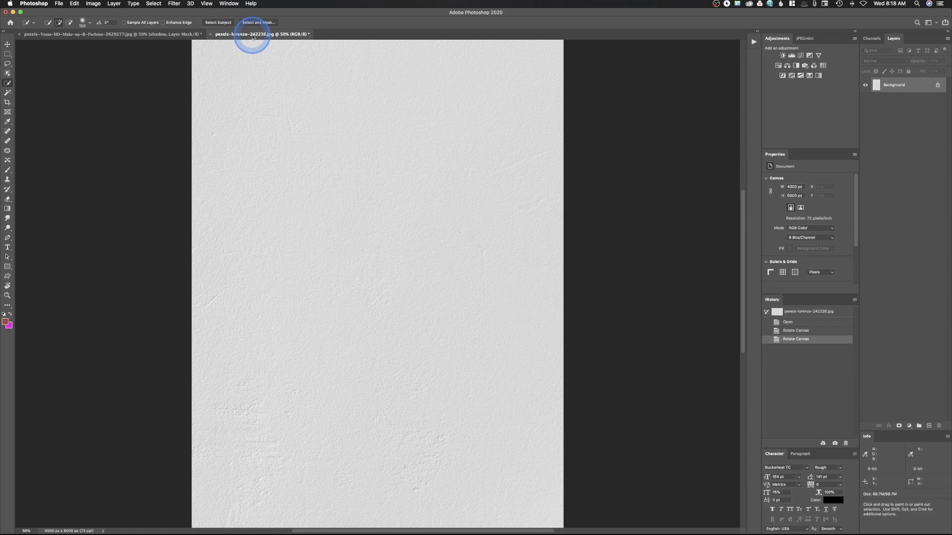
- Drop the white texture centred into the perfume document, between the bottle and shadow layers
click(7, 44)
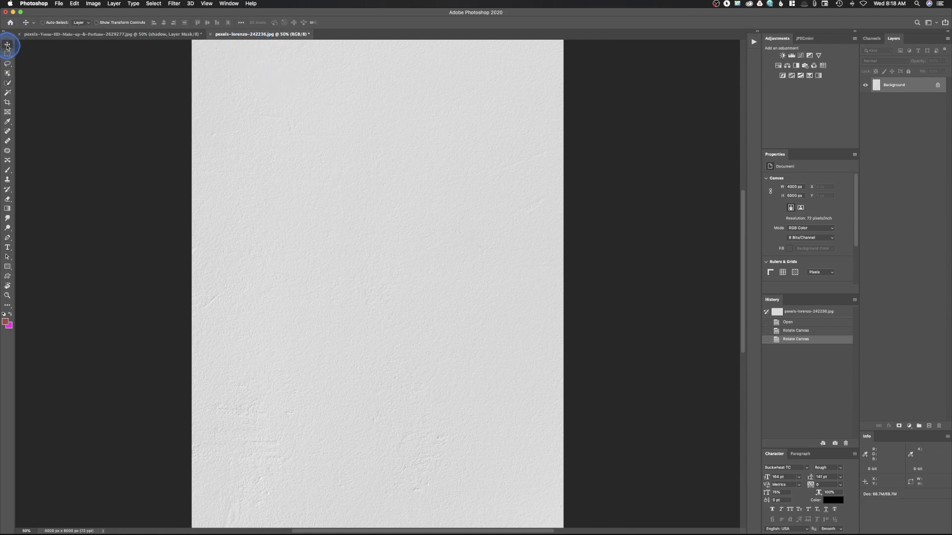
click(145, 35)
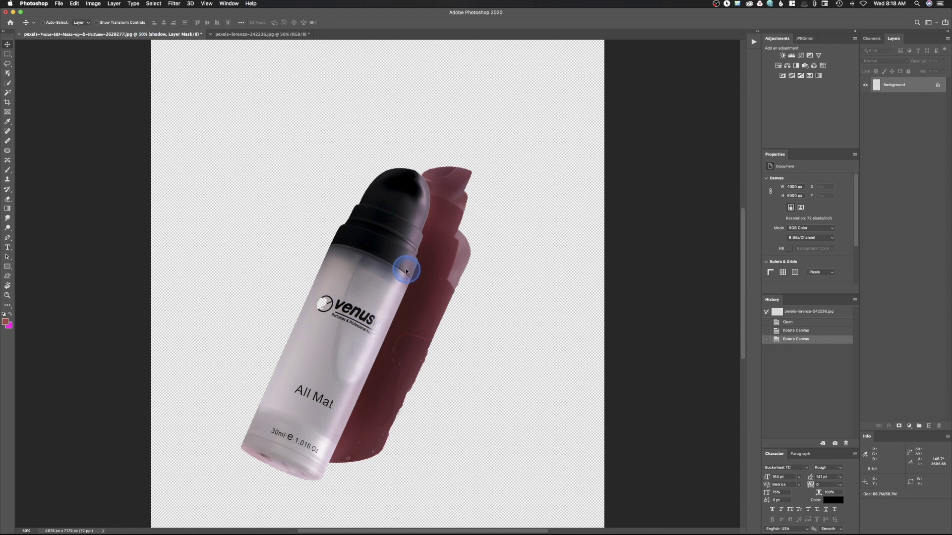
drag(407, 271, 409, 272)
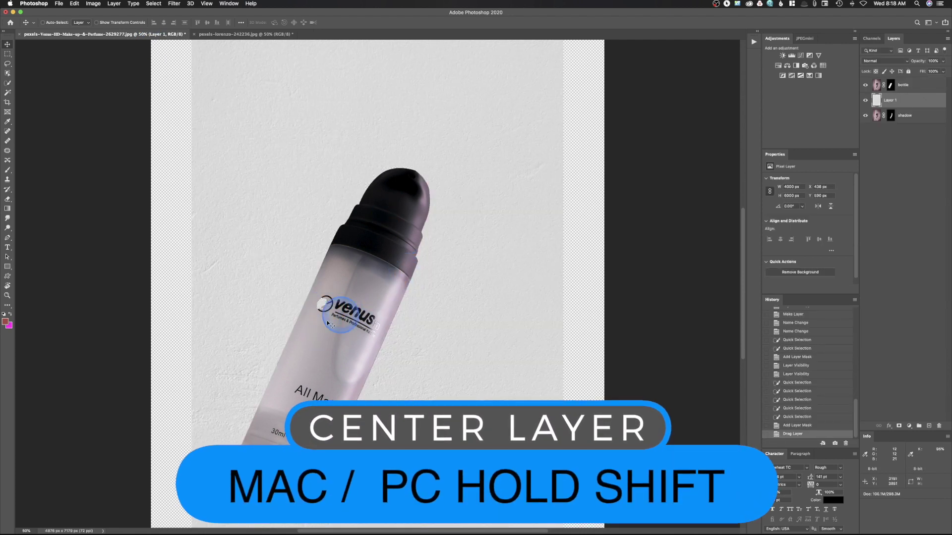
click(891, 85)
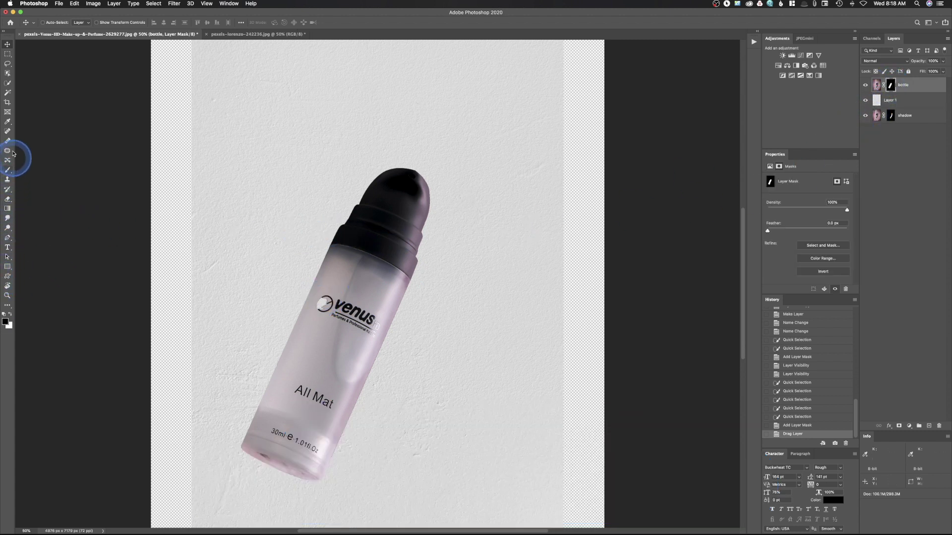
- Paint white on the bottle's layer mask near the Venus logo, then zoom in on the edges
click(7, 170)
click(10, 314)
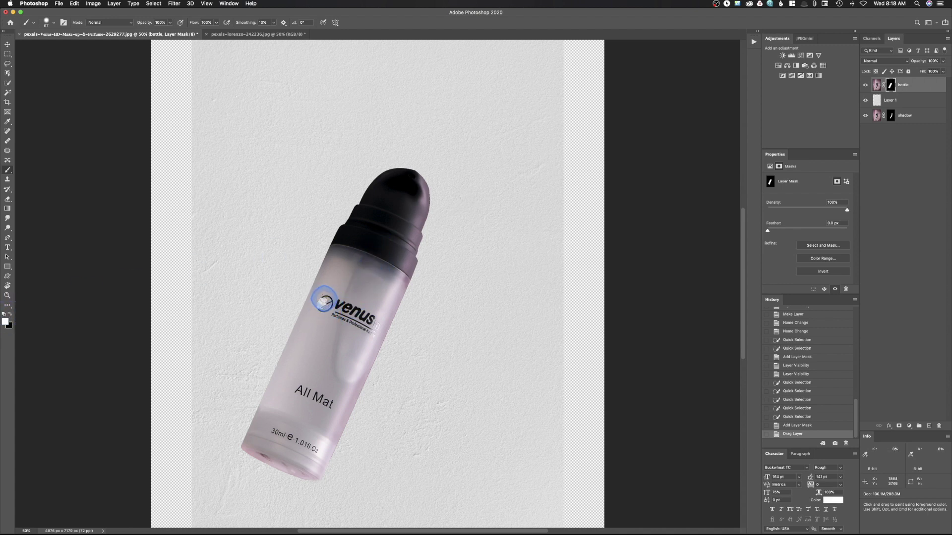
drag(320, 309, 388, 320)
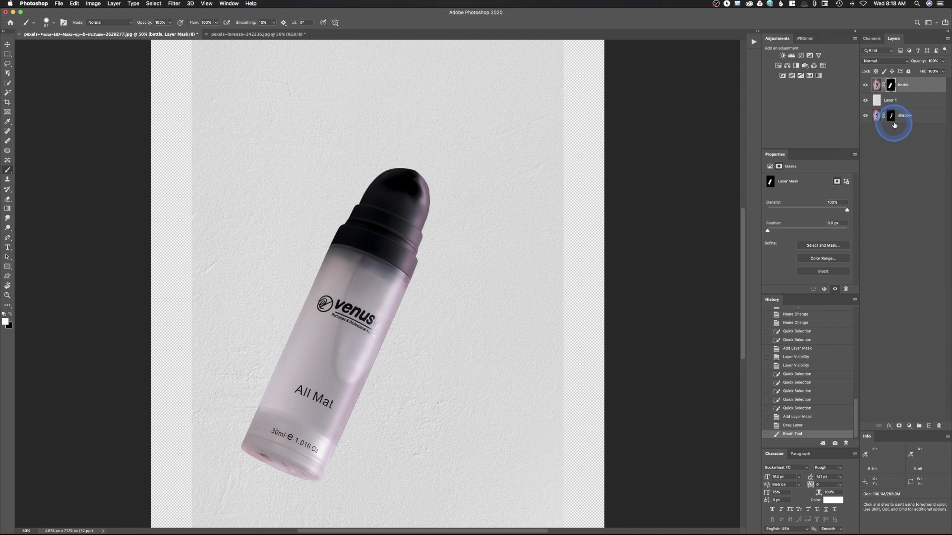
drag(894, 125, 923, 120)
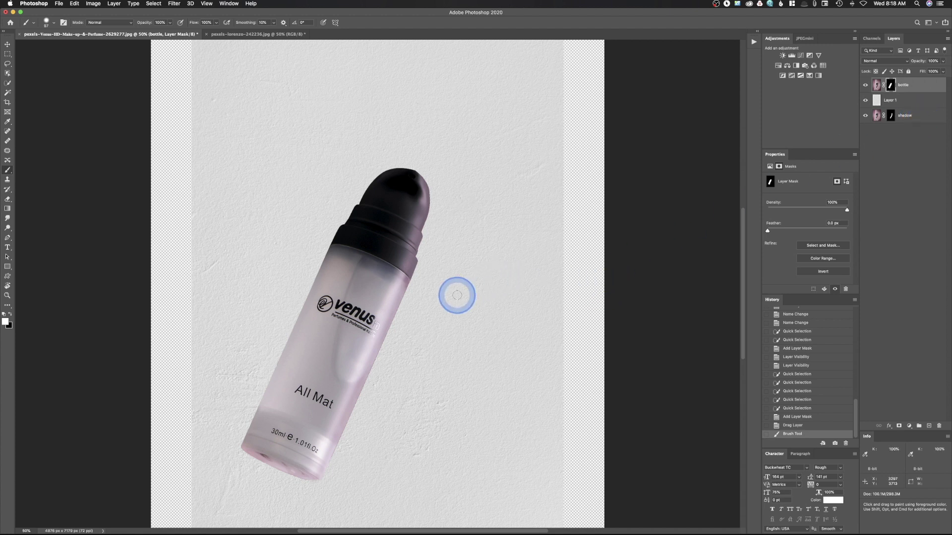
key(super+equal)
key(super+equal)
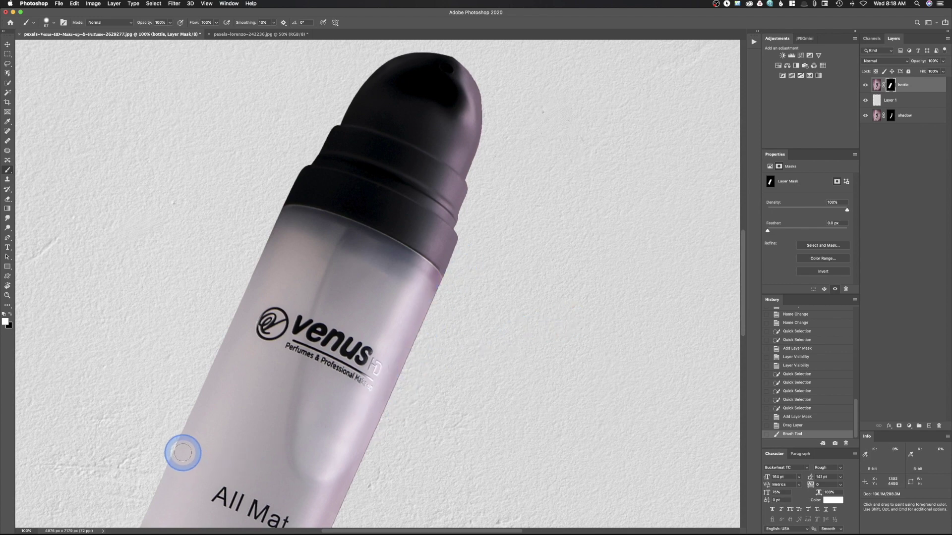
- Touch up the bottle mask along its lower label and bottom edge with brush dabs
click(182, 452)
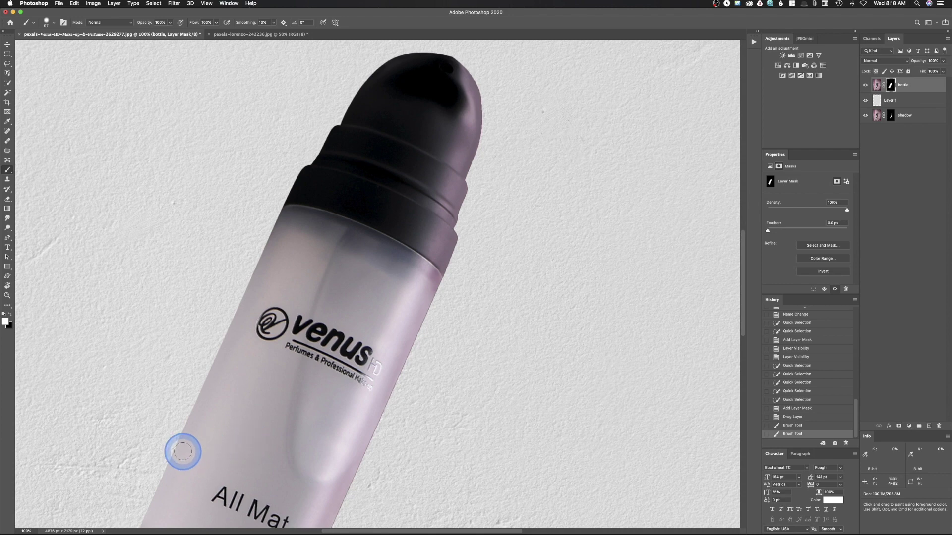
click(185, 453)
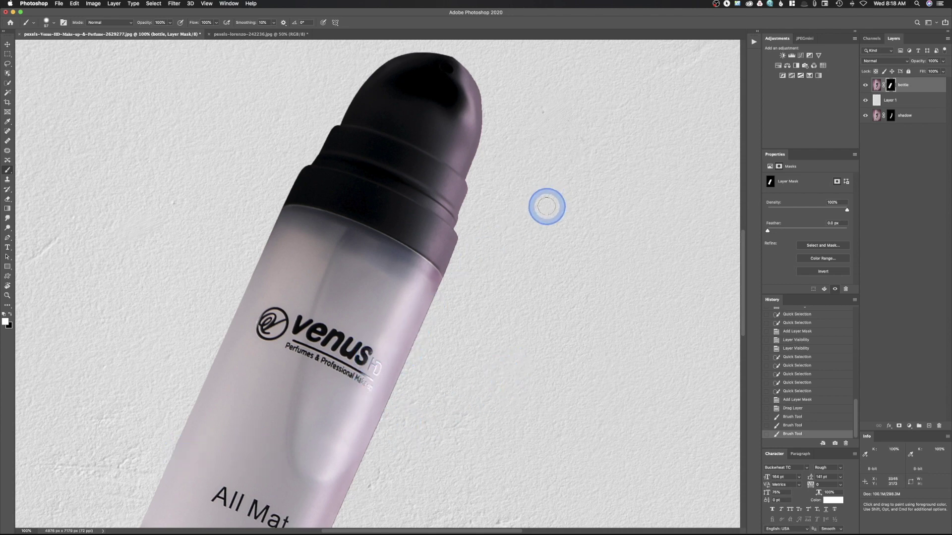
drag(489, 440, 483, 284)
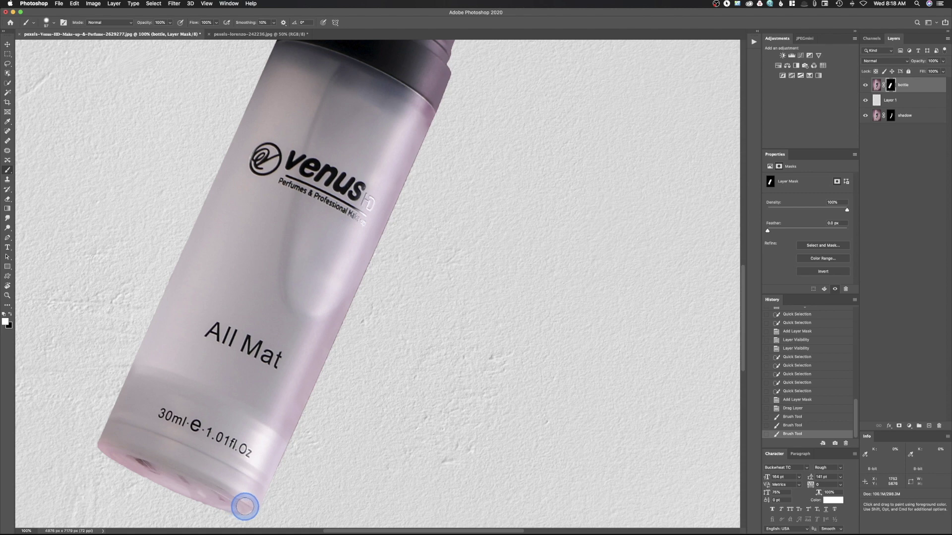
click(252, 506)
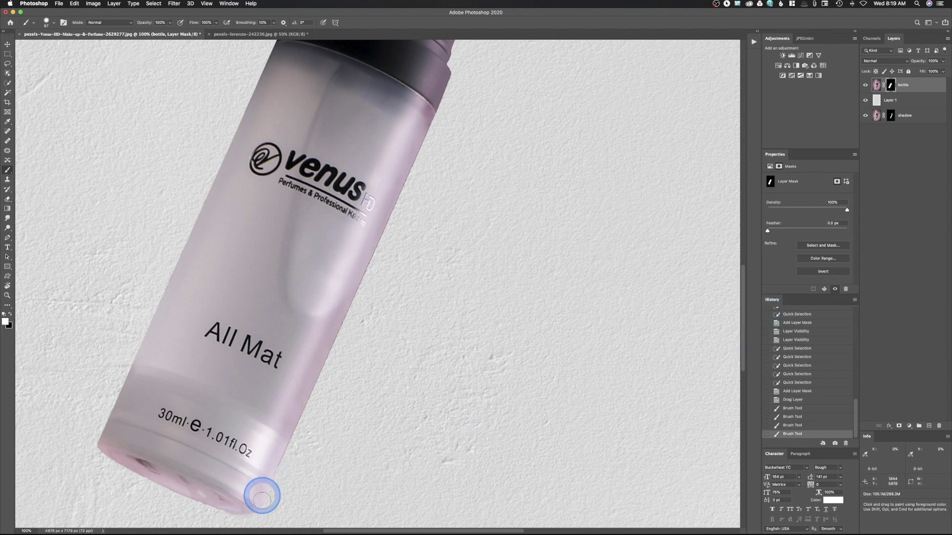
click(246, 507)
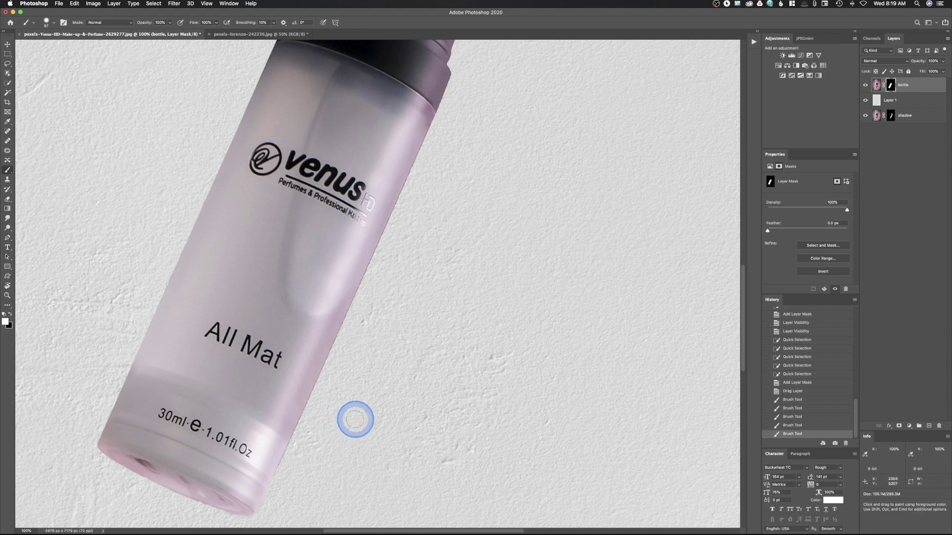
click(225, 503)
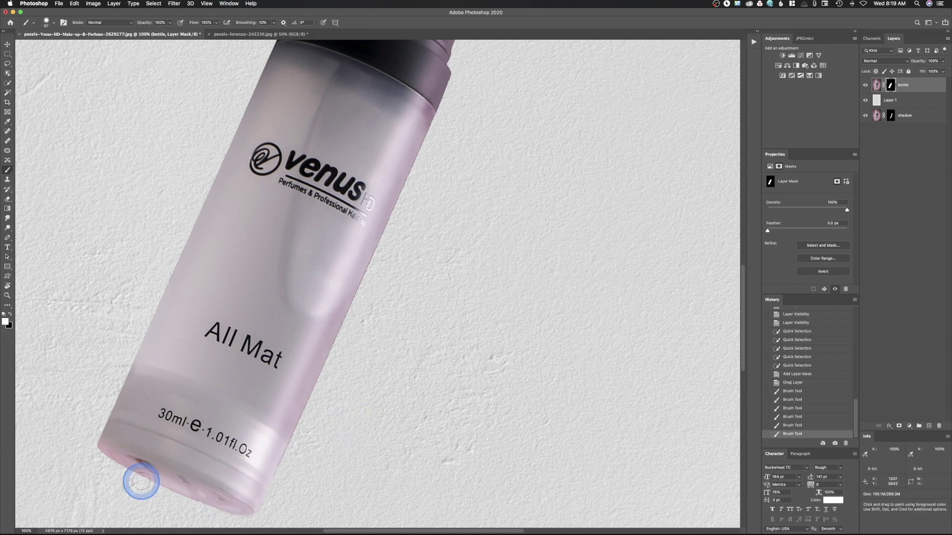
click(149, 470)
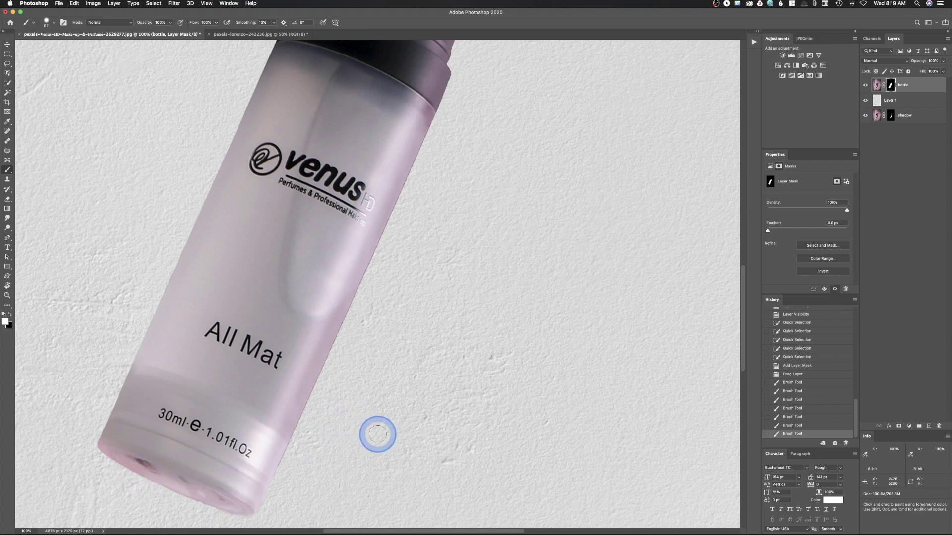
click(149, 470)
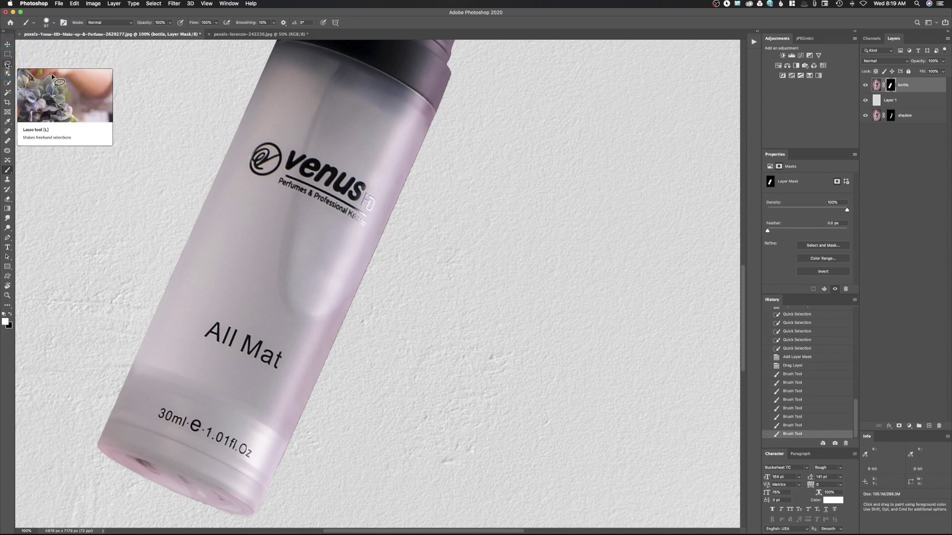
click(7, 64)
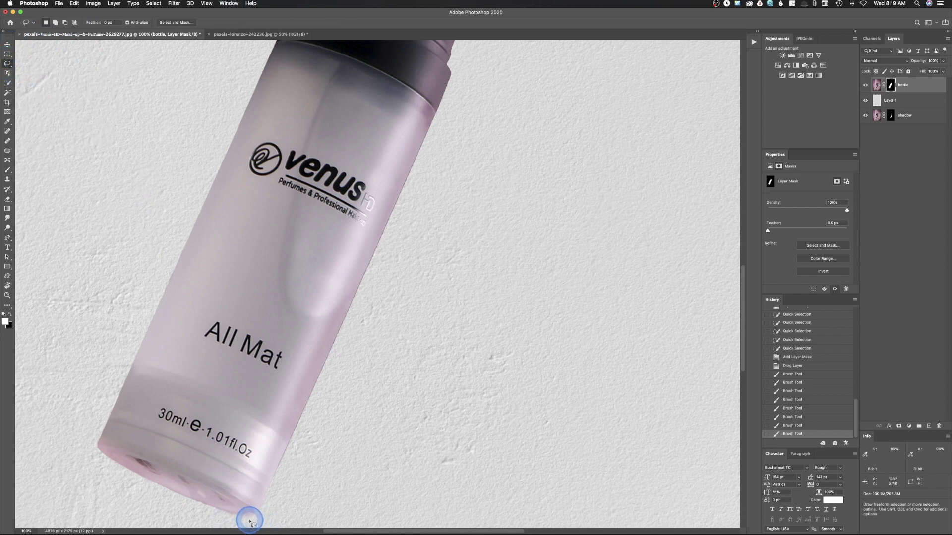
- Trace a polygonal lasso strip along the bottle's right edge from the cap down to the base
mouse_move(250, 519)
mouse_down()
mouse_move(476, 10)
mouse_move(447, 292)
mouse_move(442, 223)
mouse_move(477, 124)
mouse_move(464, 81)
mouse_up()
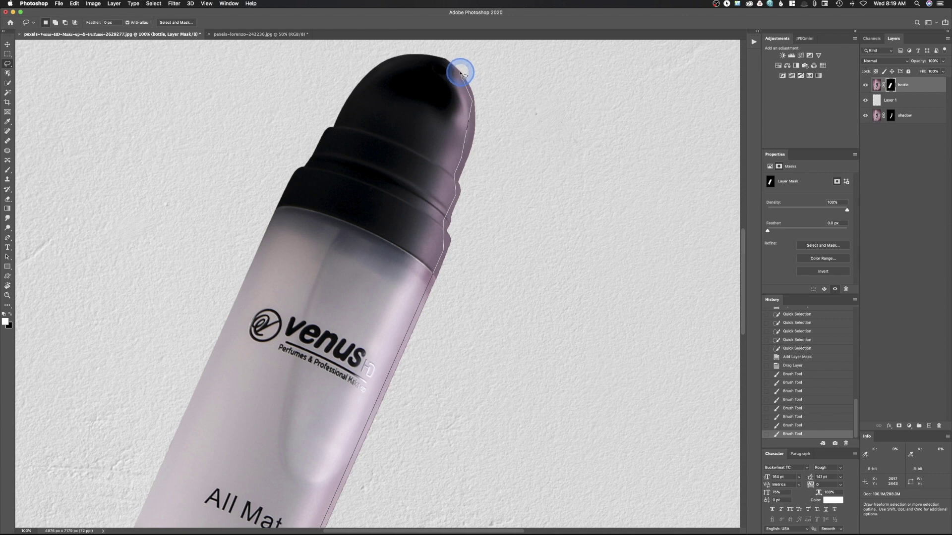
alt+click(480, 102)
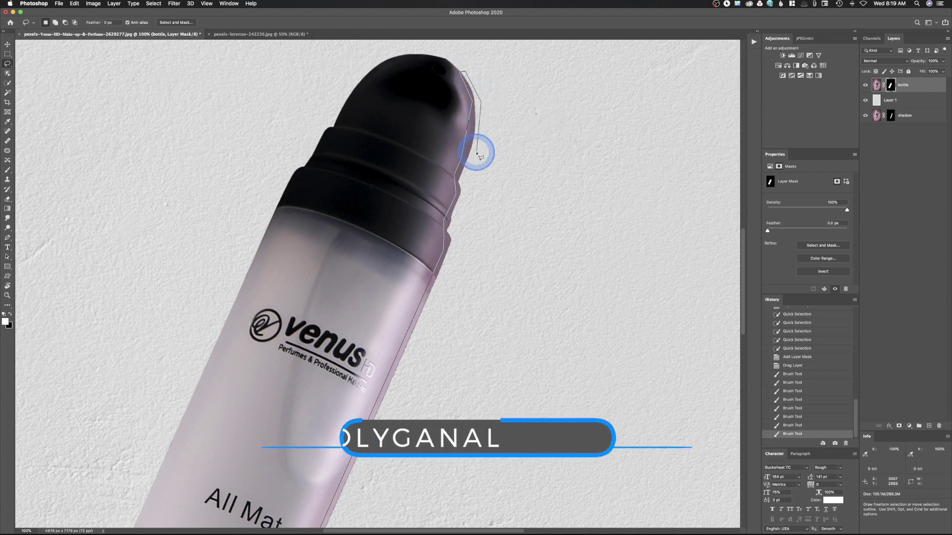
alt+click(452, 261)
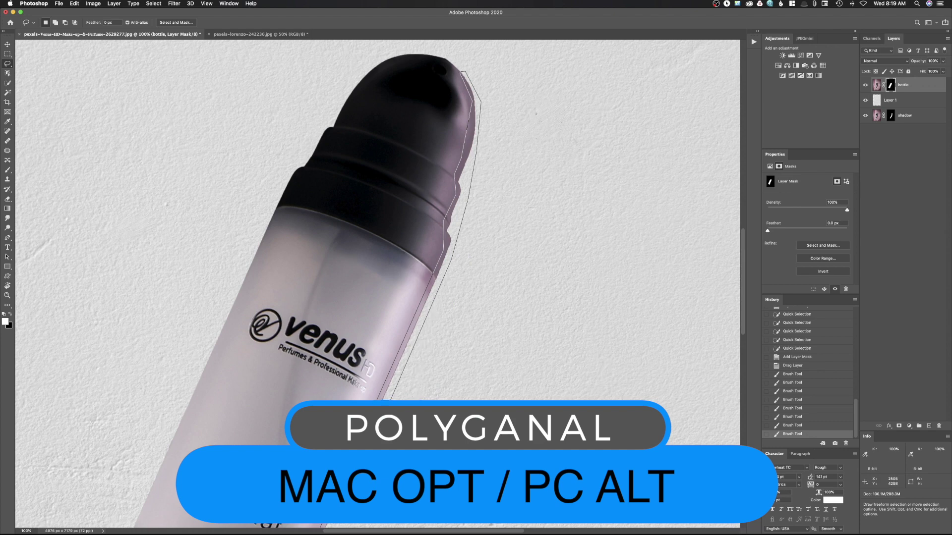
alt+click(251, 520)
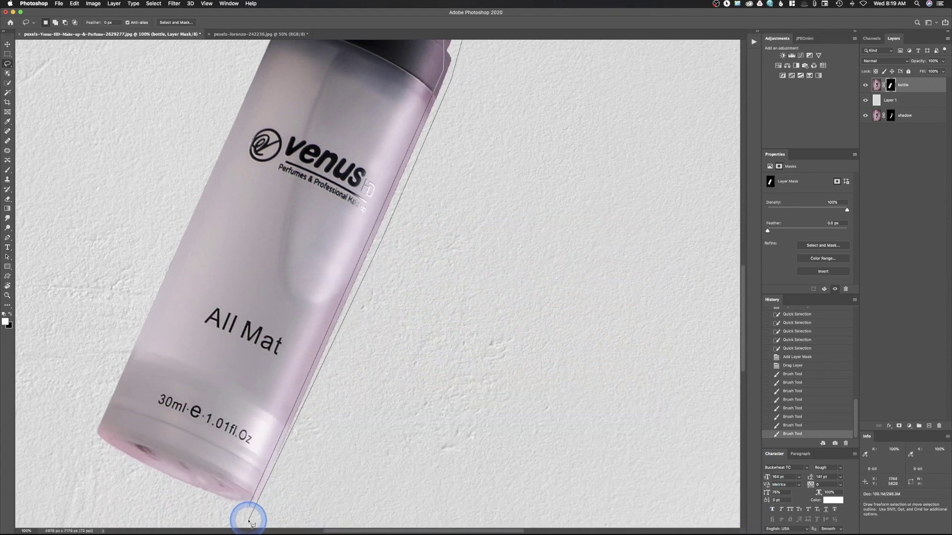
alt+click(254, 520)
click(253, 510)
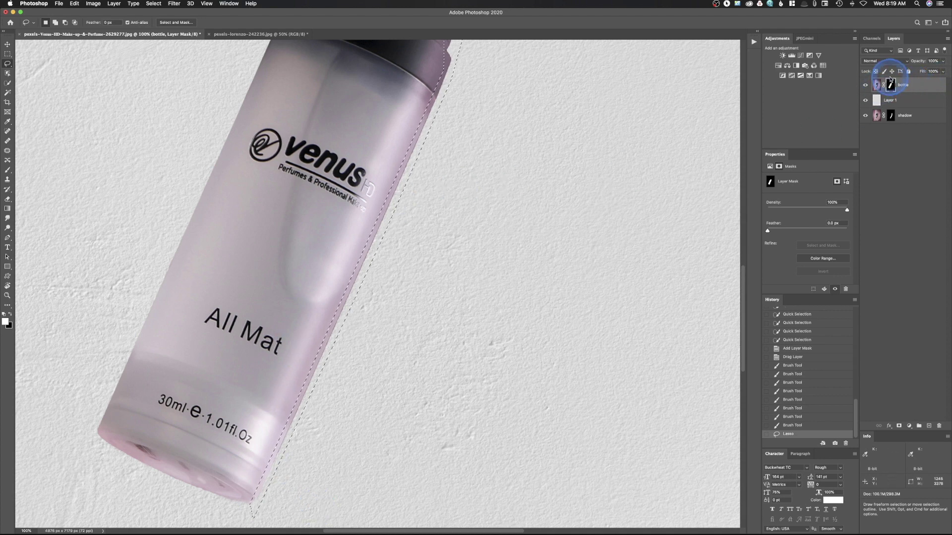
click(175, 3)
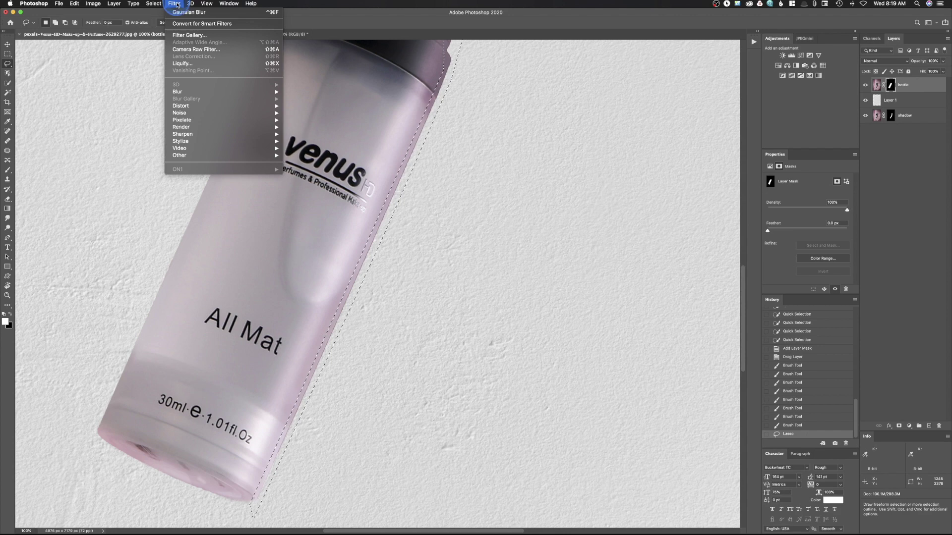
- Apply a Minimum filter with a 2.0 px radius to the bottle mask, deselect, and fit the view
mouse_move(207, 158)
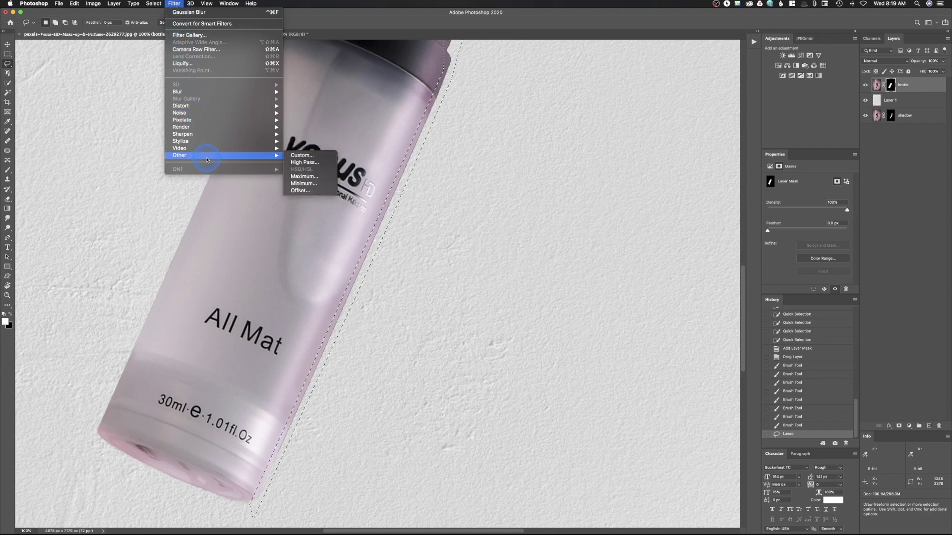
click(303, 183)
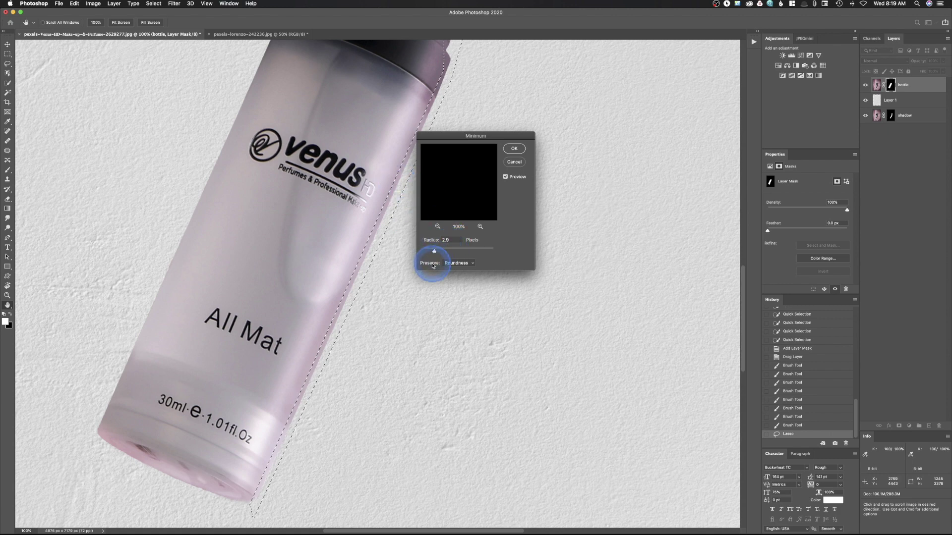
drag(442, 251, 431, 252)
click(528, 152)
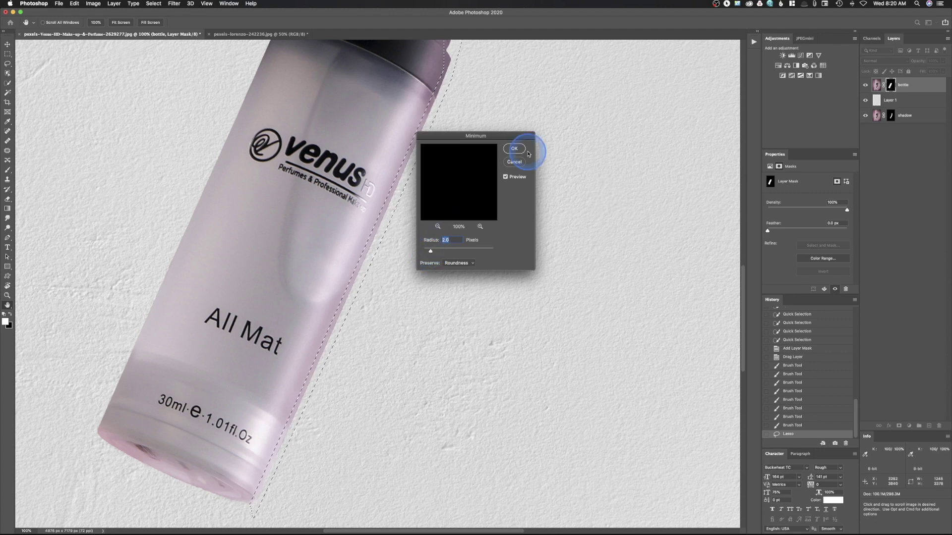
click(515, 148)
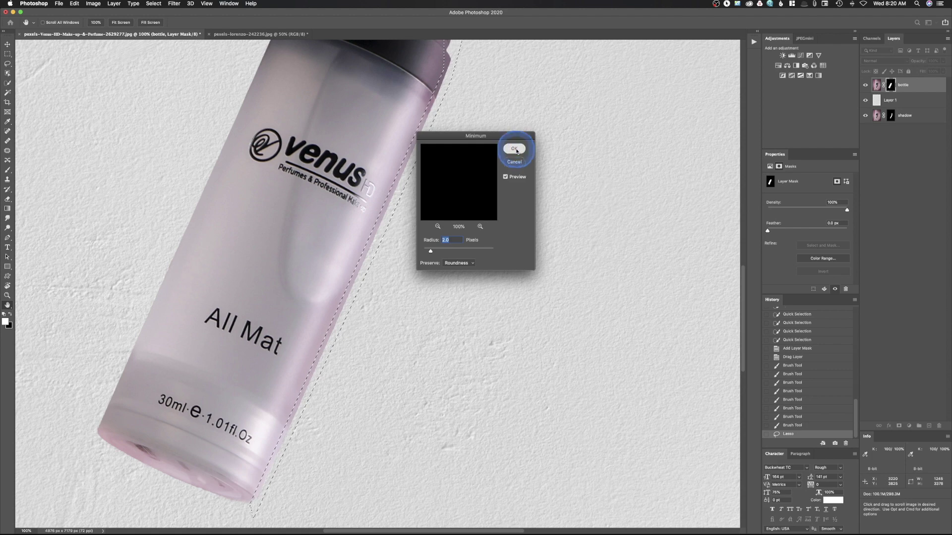
key(super+d)
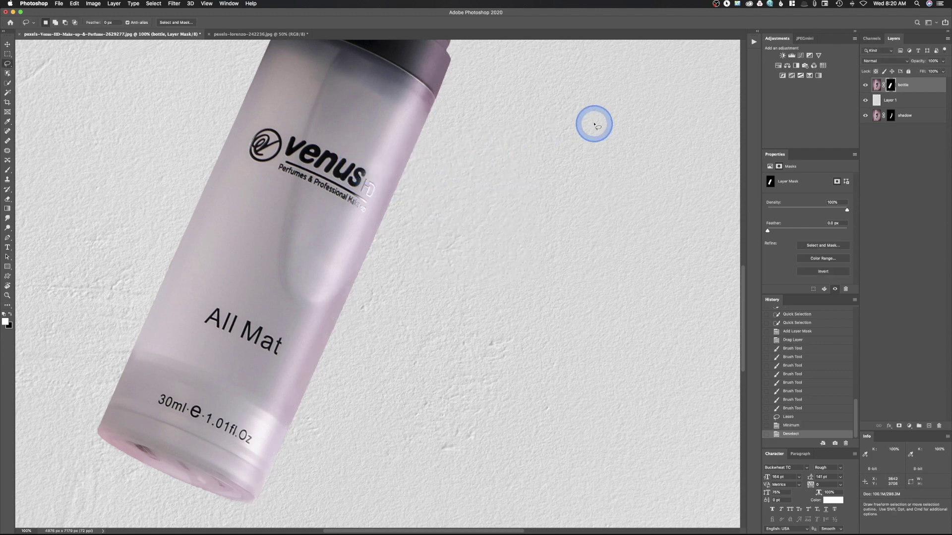
key(super+0)
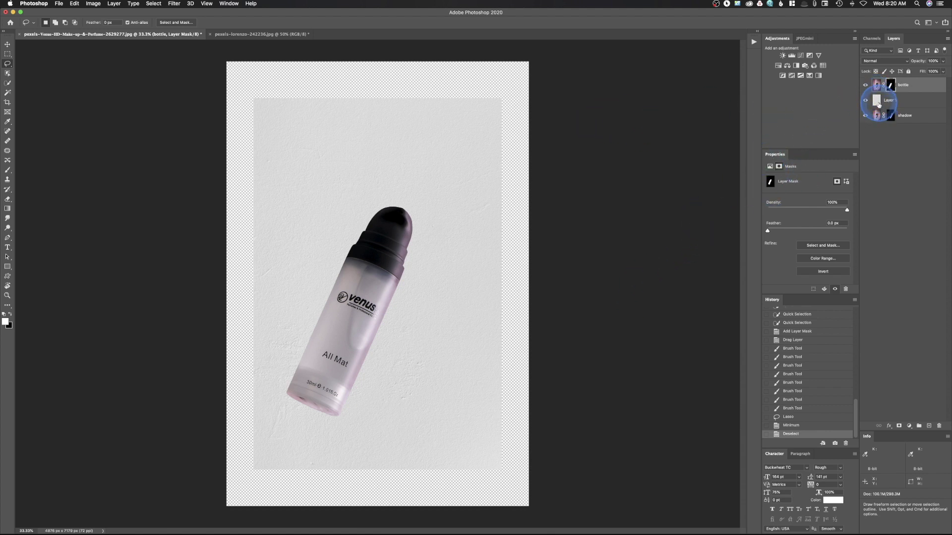
- Move Layer 1 below both bottle and shadow layers, then select the shadow layer
drag(876, 102, 895, 124)
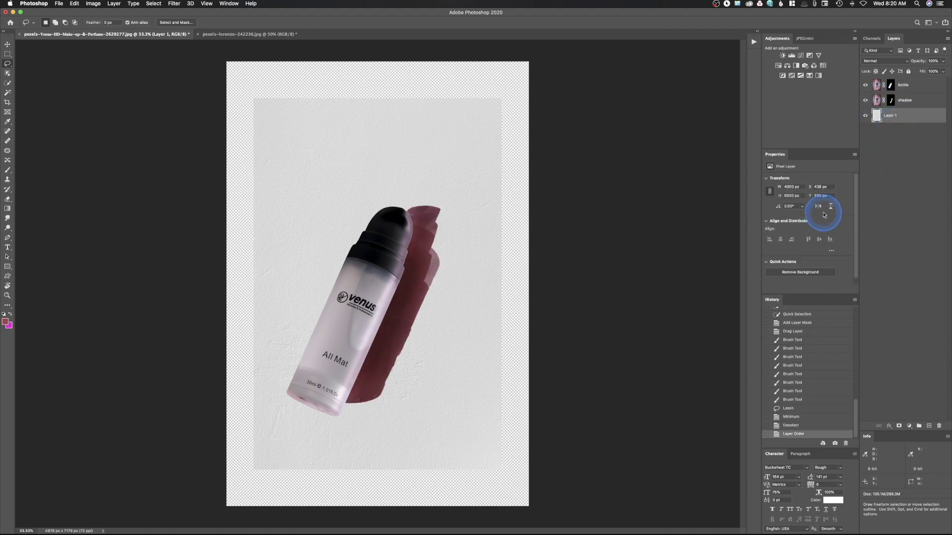
click(881, 103)
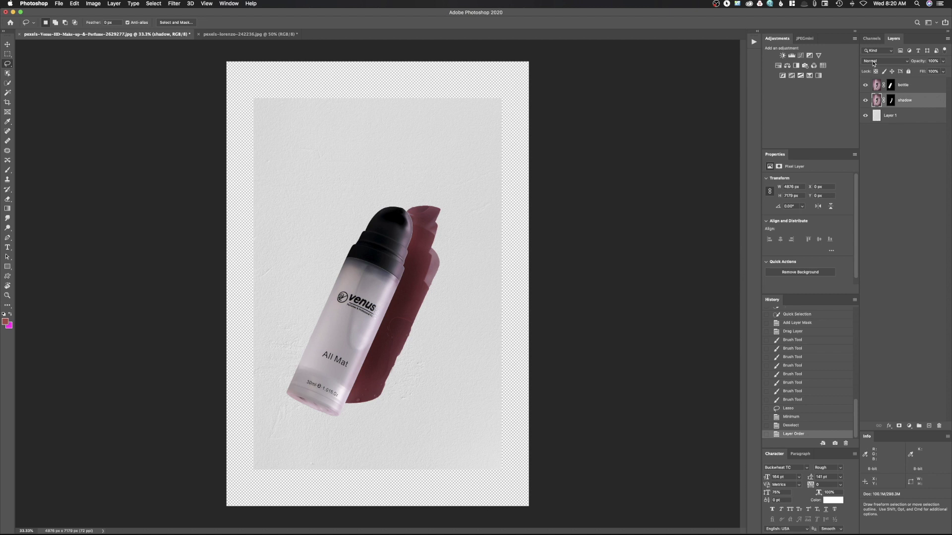
click(874, 62)
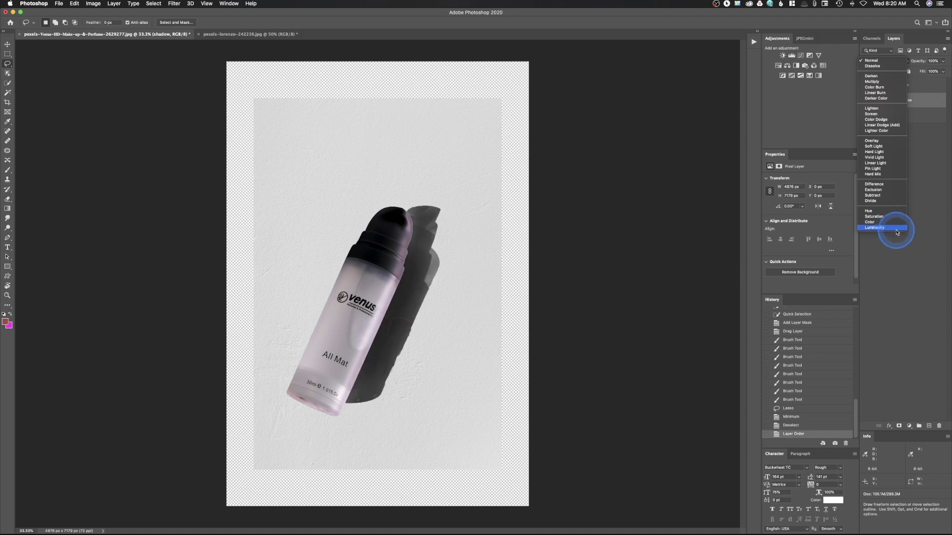
- Set the shadow layer's blend mode to Luminosity and add a Black & White adjustment above the bottle
click(875, 227)
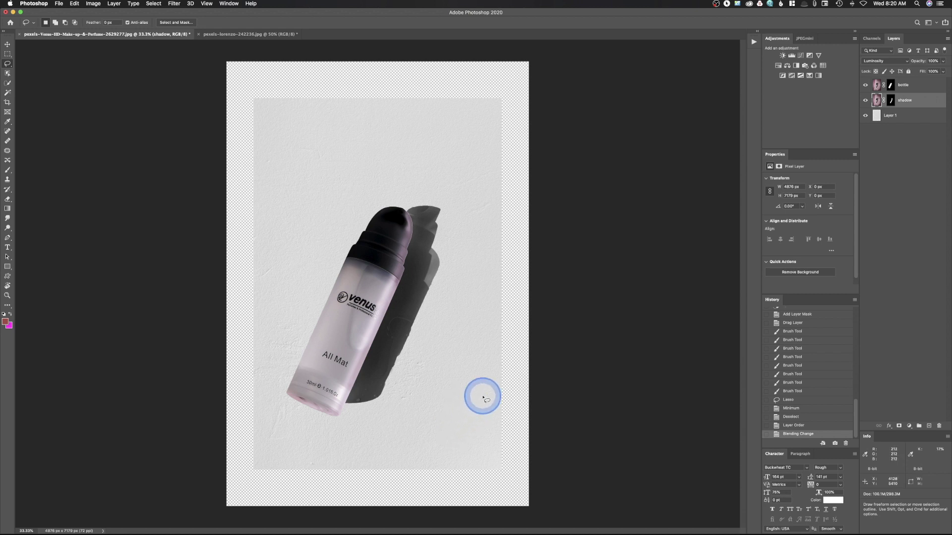
click(877, 84)
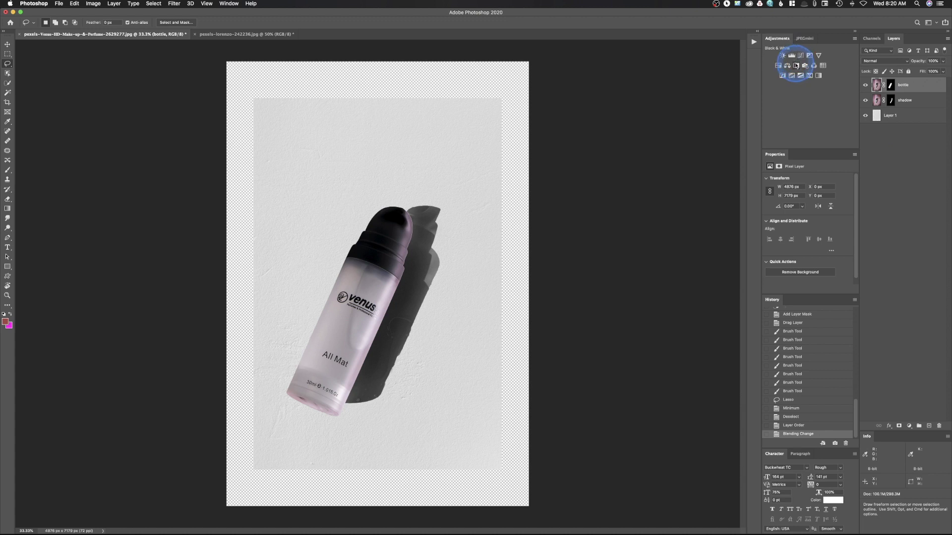
click(796, 65)
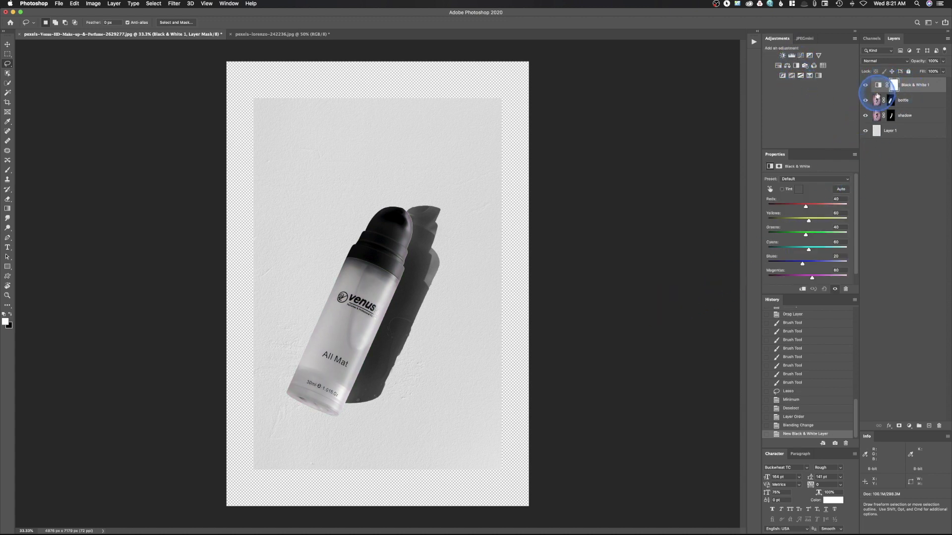
- Clip the Black & White 1 adjustment to the bottle layer, then target the shadow layer's mask
alt+click(878, 94)
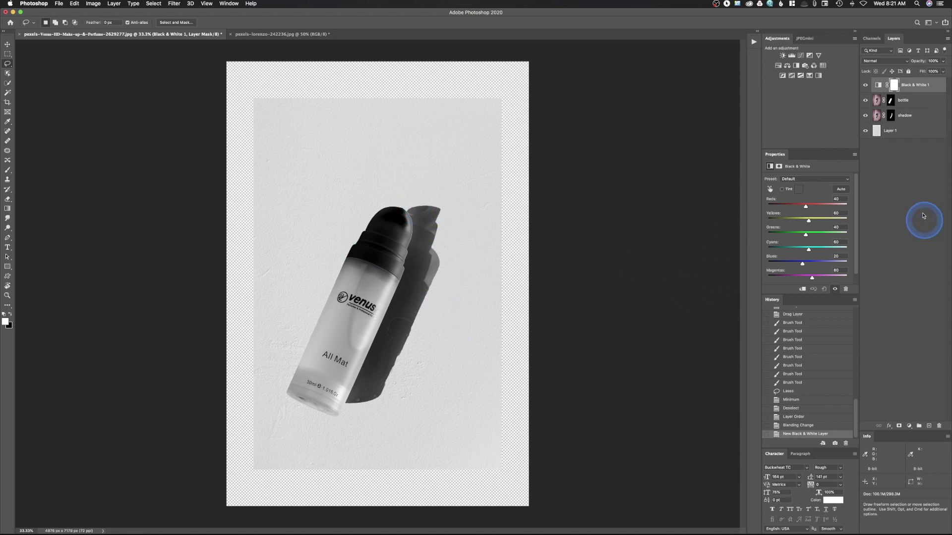
click(895, 119)
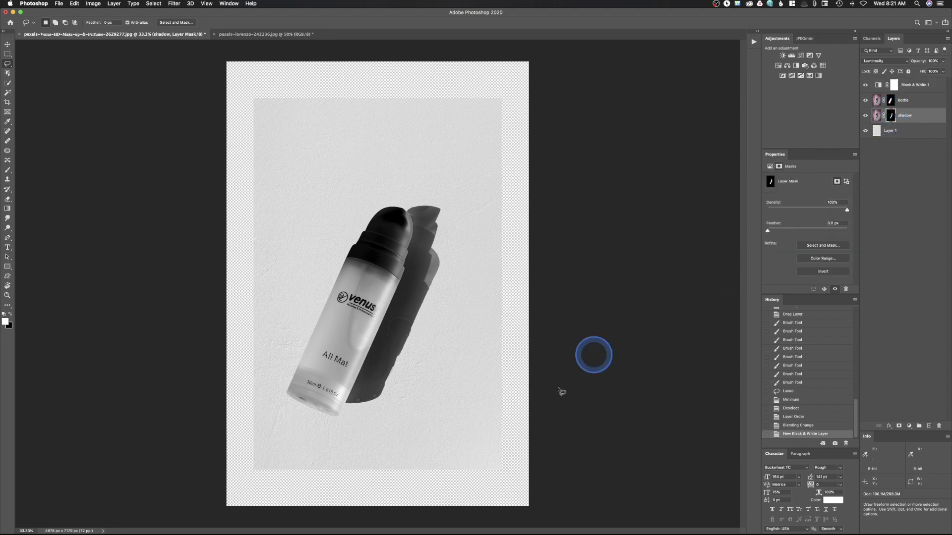
- Blur the shadow mask with a Gaussian Blur of about 7.6 radius, comparing before and after in History
click(173, 3)
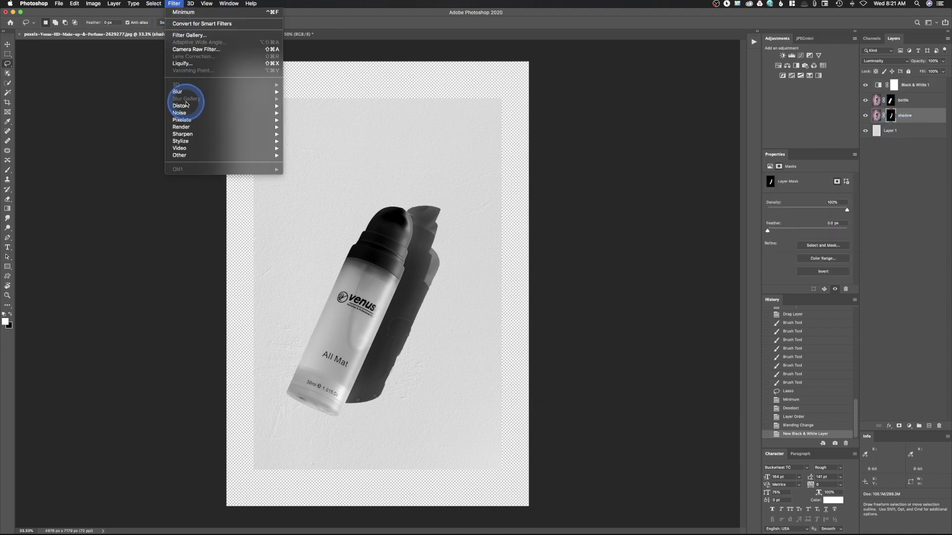
mouse_move(188, 92)
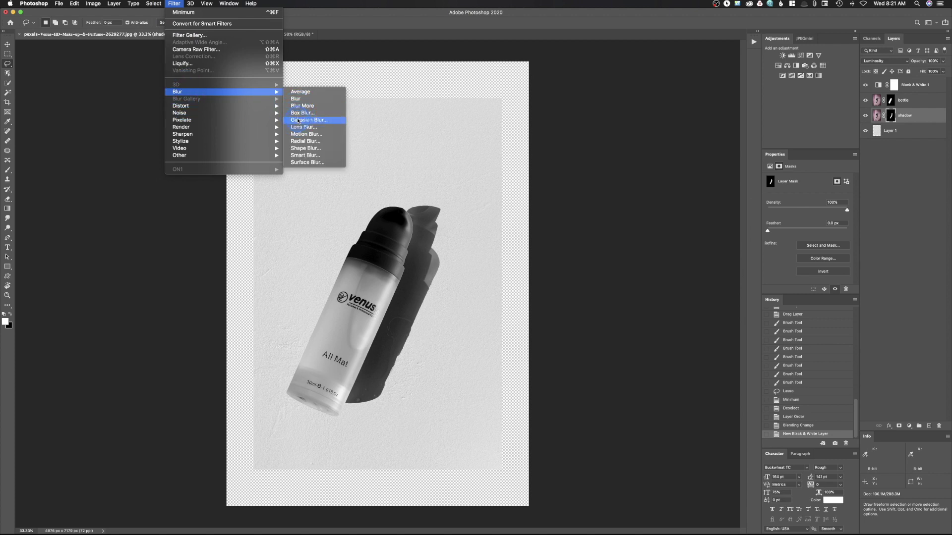
click(305, 120)
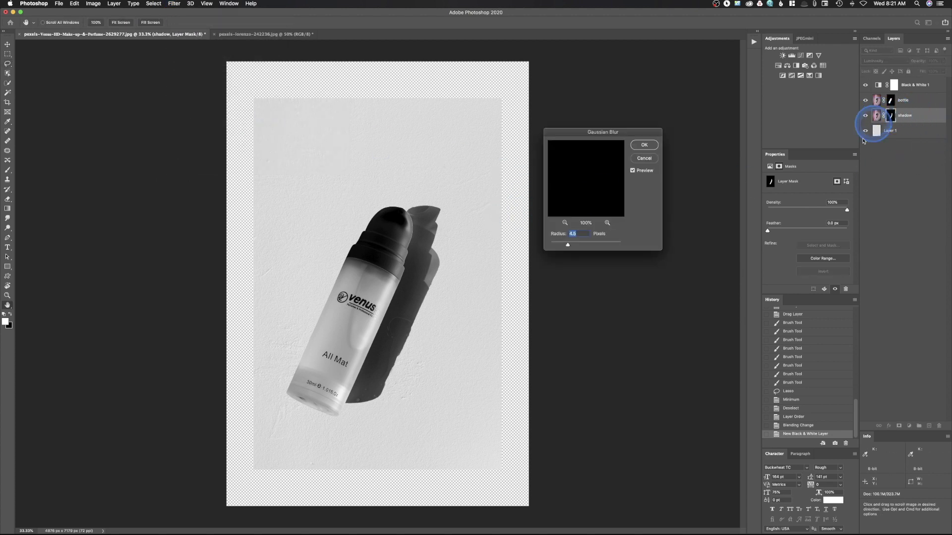
click(581, 244)
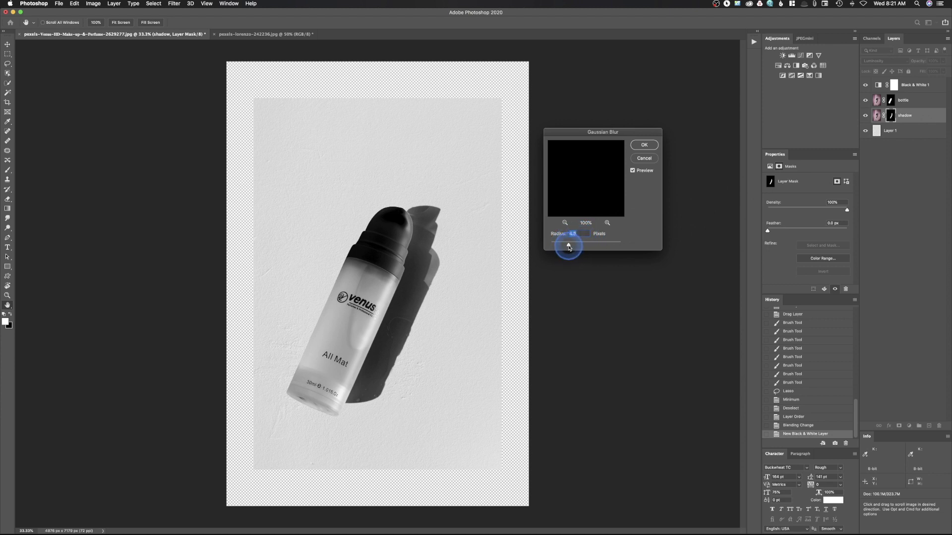
drag(575, 247, 577, 247)
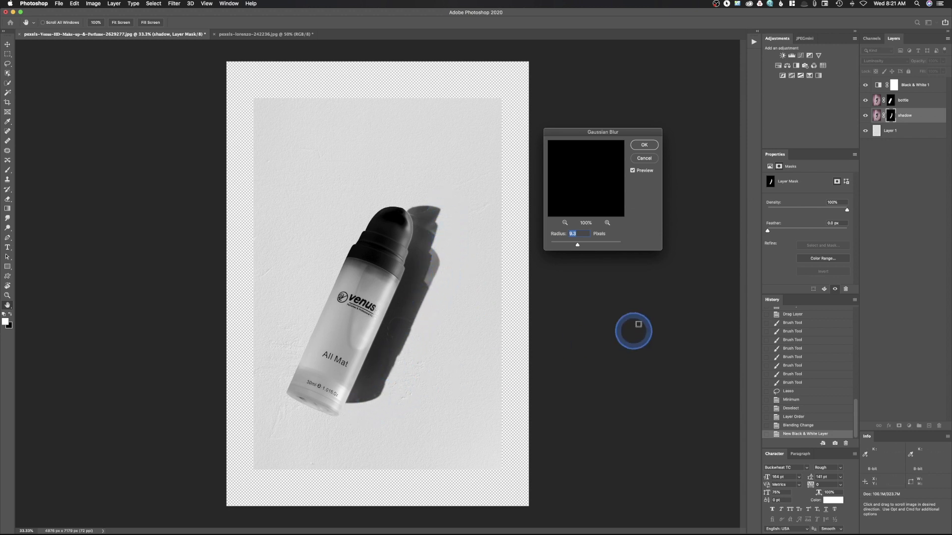
click(645, 147)
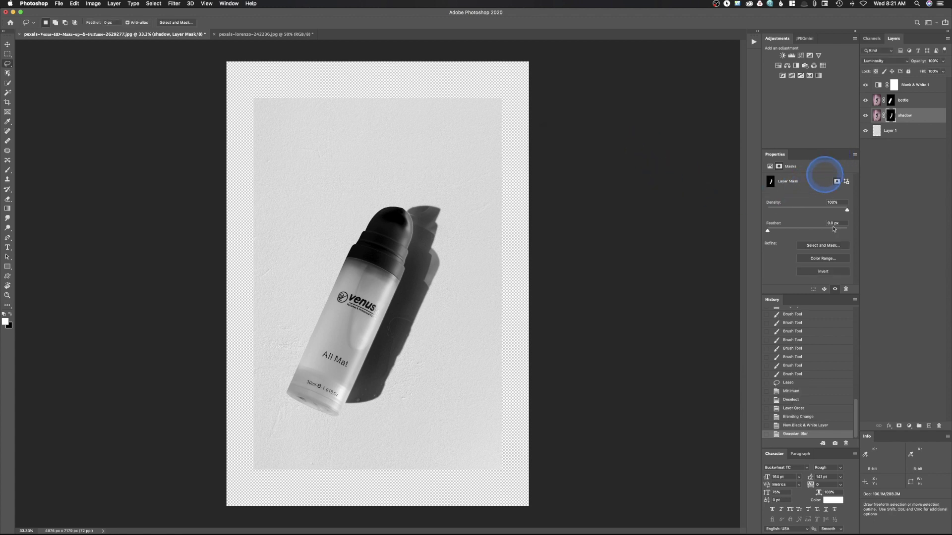
click(815, 427)
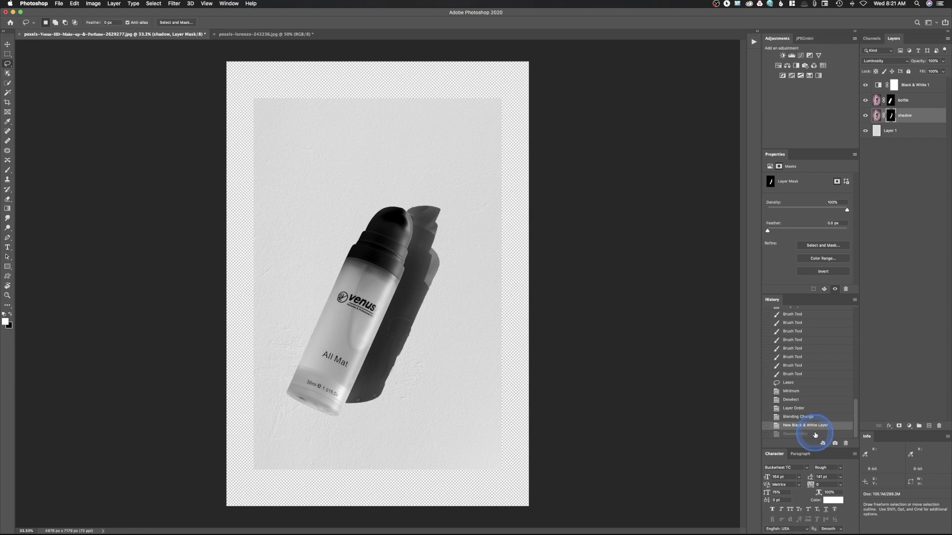
click(816, 434)
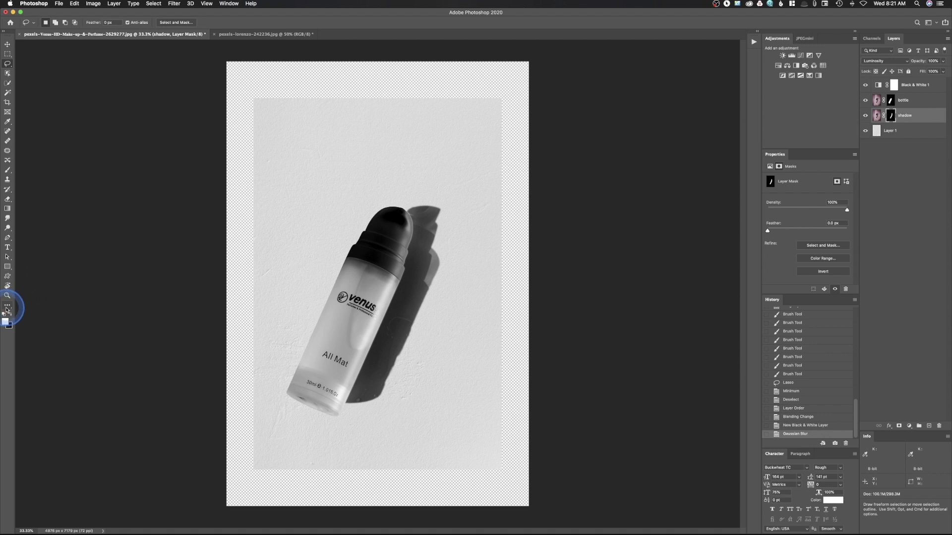
- Use the Blur Tool on the shadow mask near the bottle's base to soften the shadow's falloff
key(h)
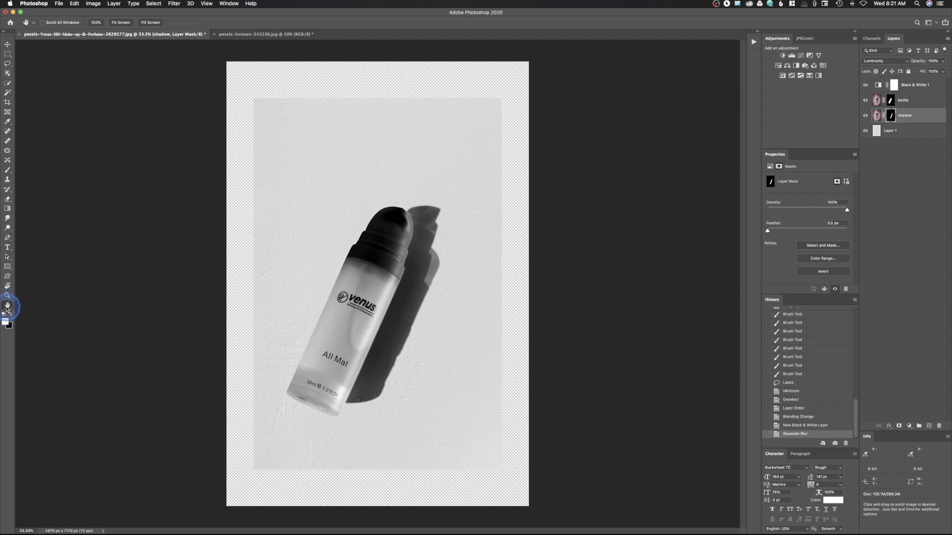
click(7, 307)
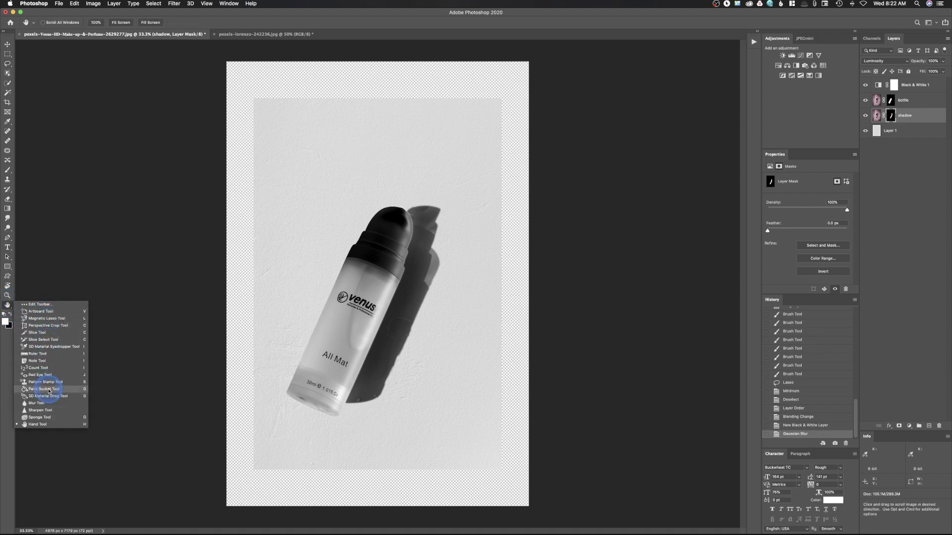
click(52, 405)
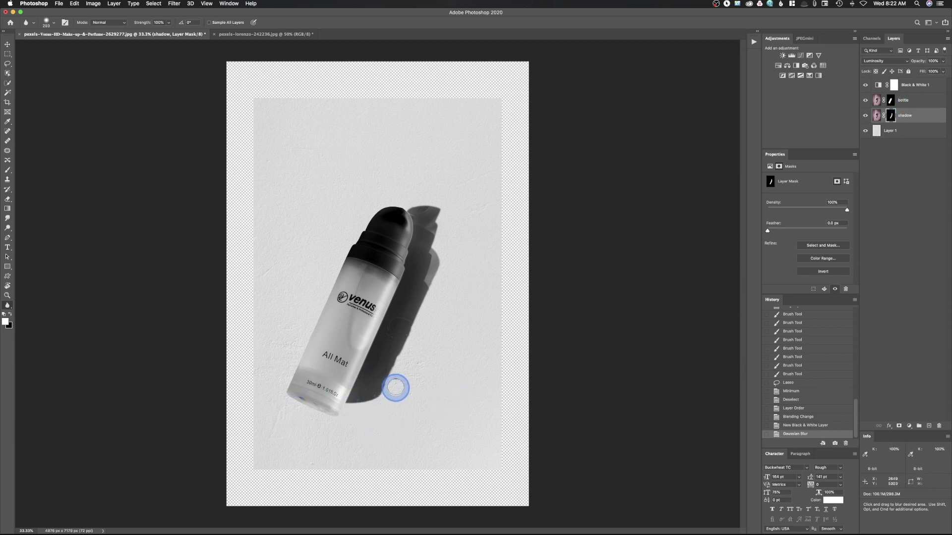
mouse_move(398, 362)
mouse_down()
mouse_move(444, 240)
mouse_move(441, 222)
mouse_move(416, 202)
mouse_move(445, 209)
mouse_move(442, 227)
mouse_up()
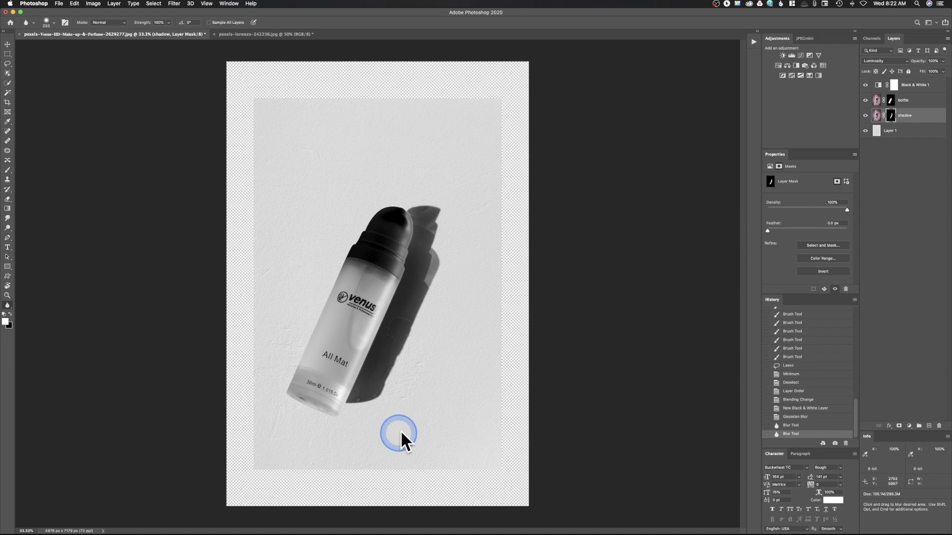
drag(890, 100, 896, 125)
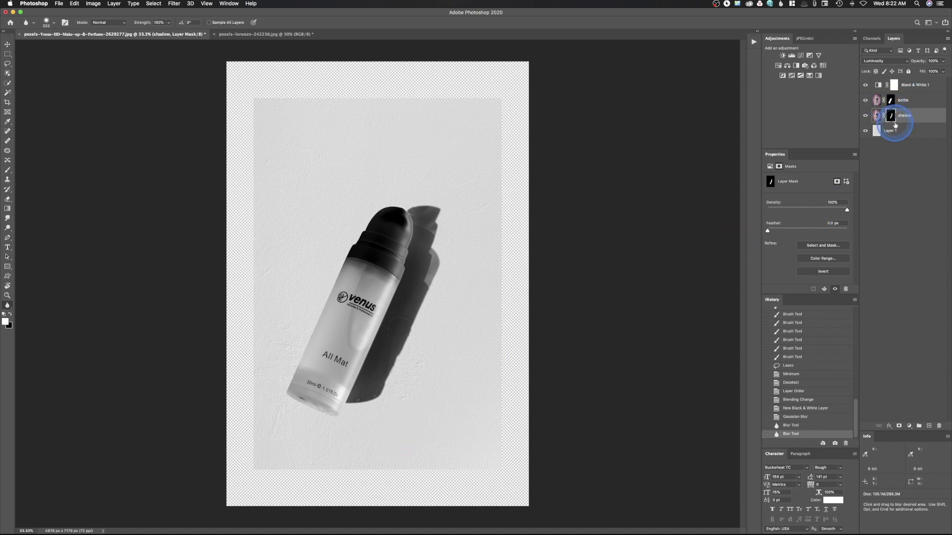